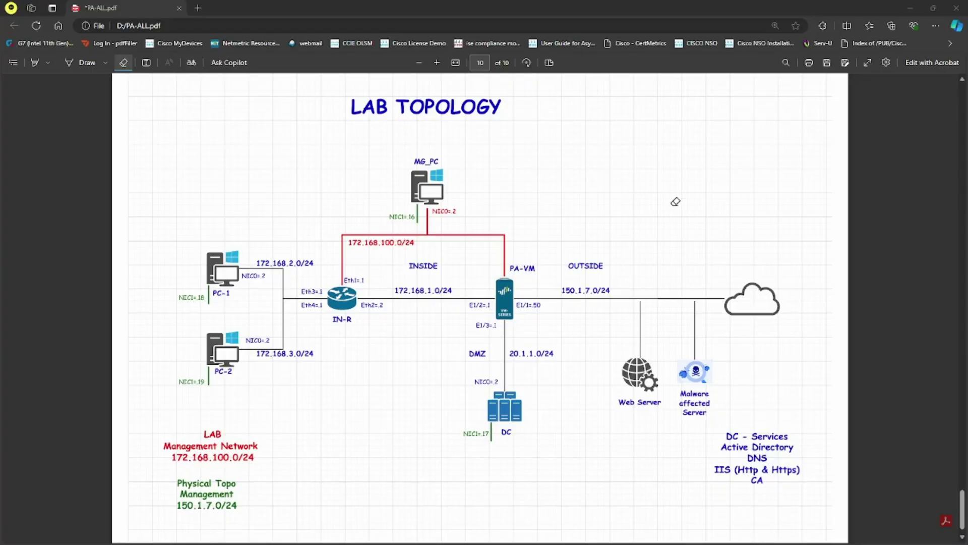
# Handwrite the heading "Destination NAT" in red ink in the empty area above the OUTSIDE segment and underline it.
pyautogui.click(83, 63)
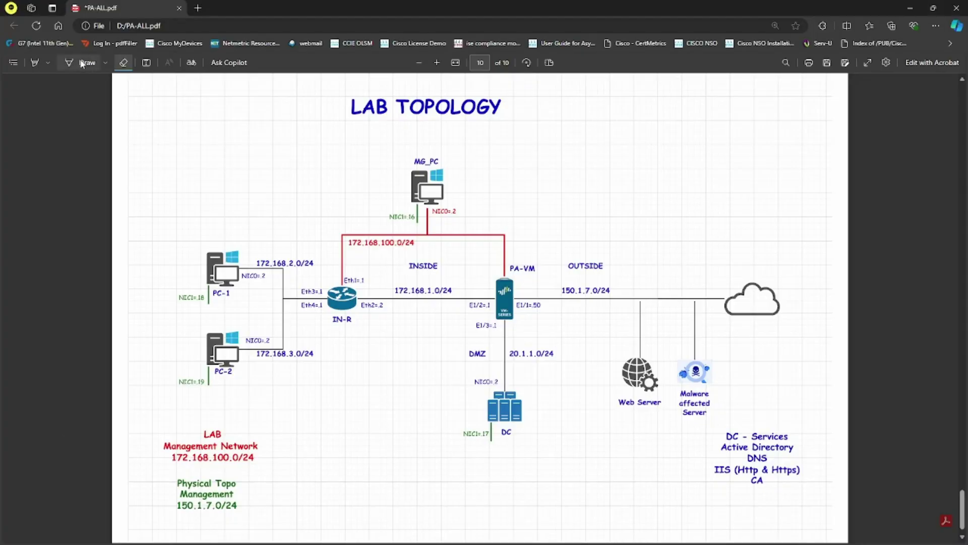
pyautogui.moveTo(587, 151)
pyautogui.mouseDown()
pyautogui.moveTo(588, 166)
pyautogui.moveTo(627, 151)
pyautogui.moveTo(740, 140)
pyautogui.mouseUp()
pyautogui.moveTo(578, 175); pyautogui.dragTo(757, 157)
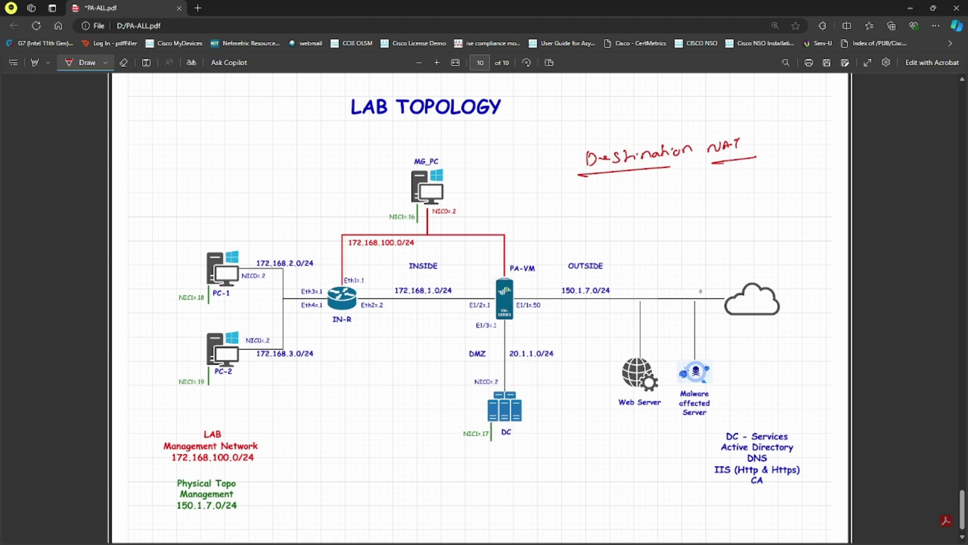
# Draw the inbound 443 traffic path from the cloud through PA-VM down to the DC, and label the DC "https".
pyautogui.moveTo(701, 289)
pyautogui.mouseDown()
pyautogui.moveTo(545, 298)
pyautogui.moveTo(554, 302)
pyautogui.mouseUp()
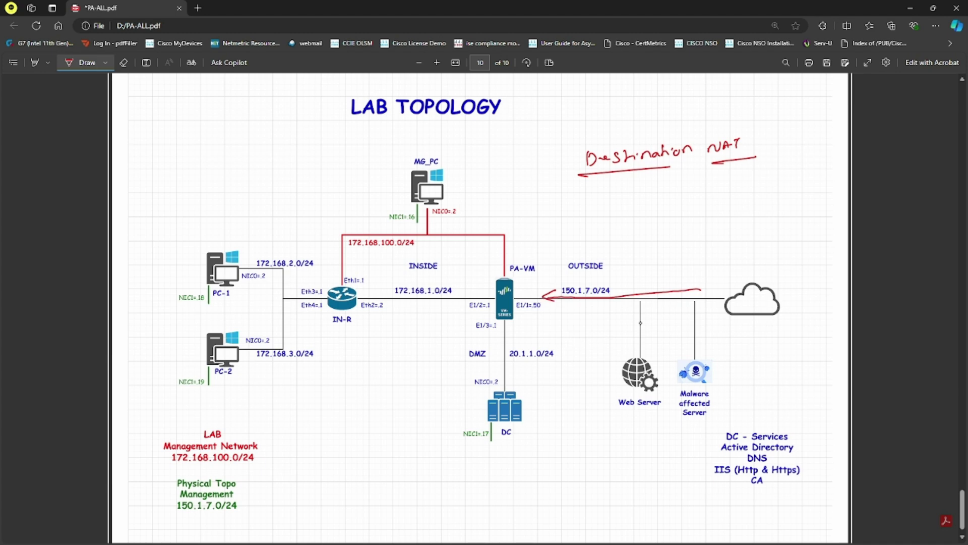
pyautogui.moveTo(642, 266); pyautogui.dragTo(646, 278)
pyautogui.moveTo(657, 265); pyautogui.dragTo(663, 275)
pyautogui.moveTo(667, 262); pyautogui.dragTo(663, 281)
pyautogui.moveTo(518, 296)
pyautogui.mouseDown()
pyautogui.moveTo(508, 376)
pyautogui.moveTo(517, 369)
pyautogui.mouseUp()
pyautogui.moveTo(527, 410); pyautogui.dragTo(578, 411)
pyautogui.moveTo(548, 423); pyautogui.dragTo(582, 416)
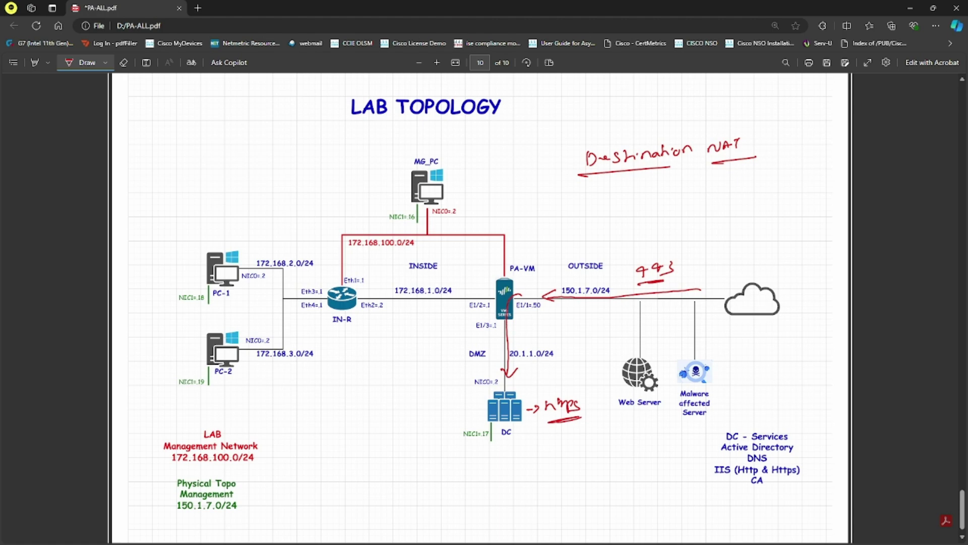
pyautogui.hotkey('alt', 'Tab')
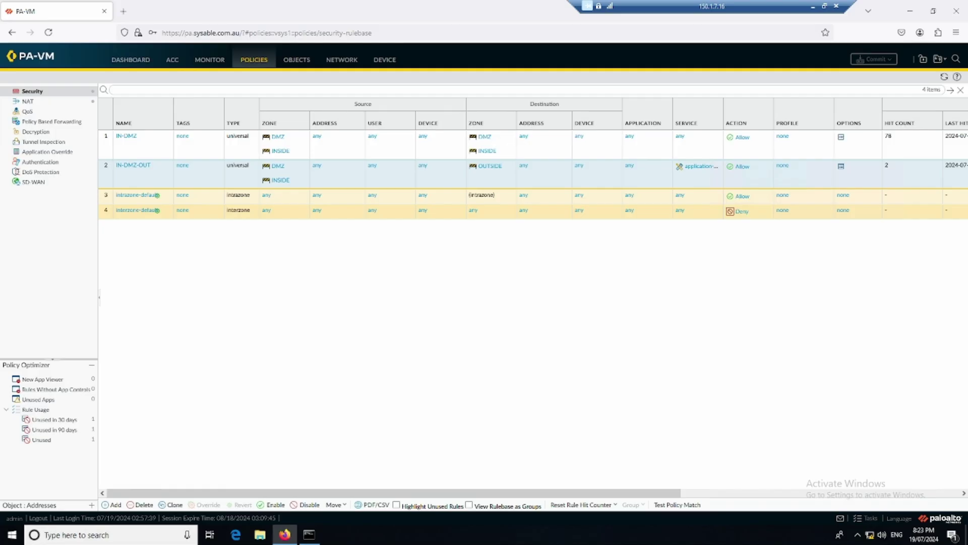
pyautogui.click(123, 11)
pyautogui.click(208, 33)
pyautogui.write('https://sysable.com.au')
pyautogui.press('Return')
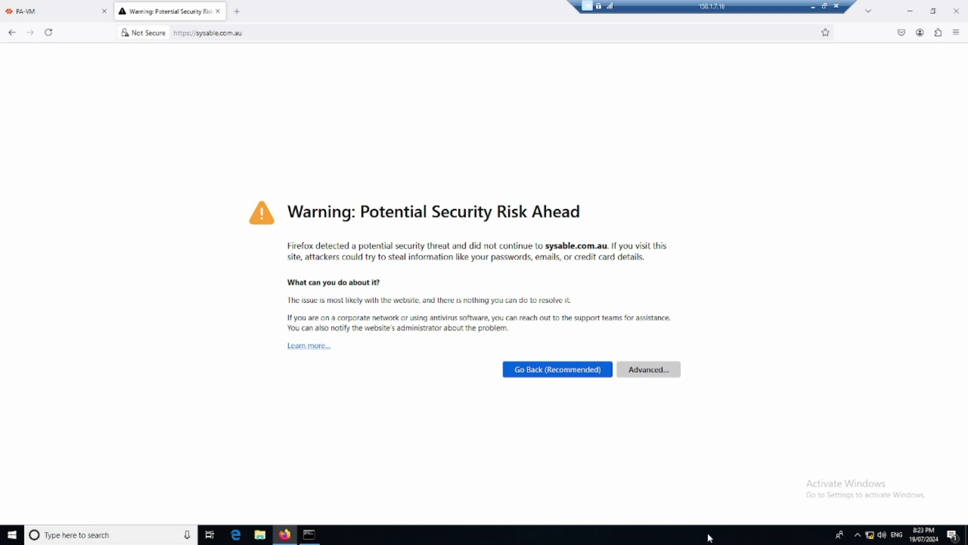
pyautogui.click(556, 496)
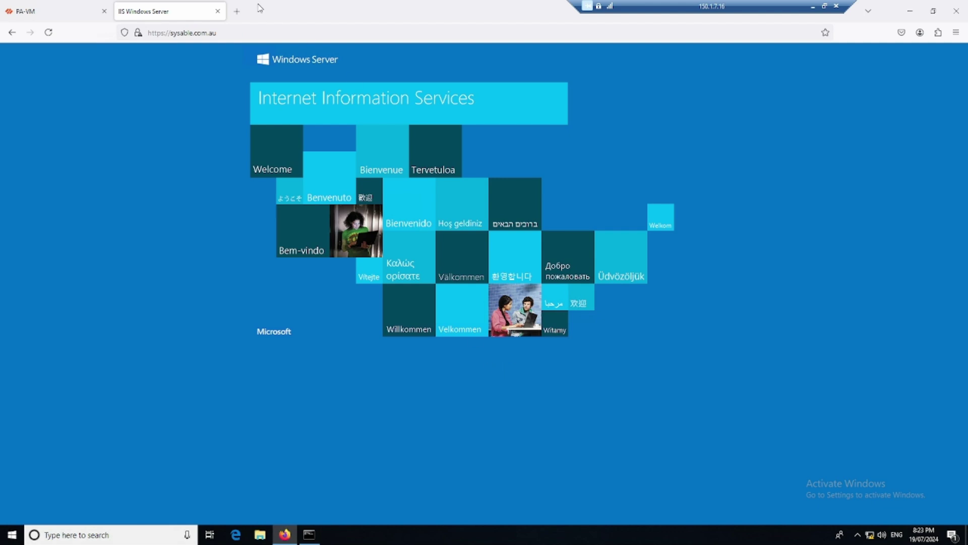
pyautogui.click(218, 12)
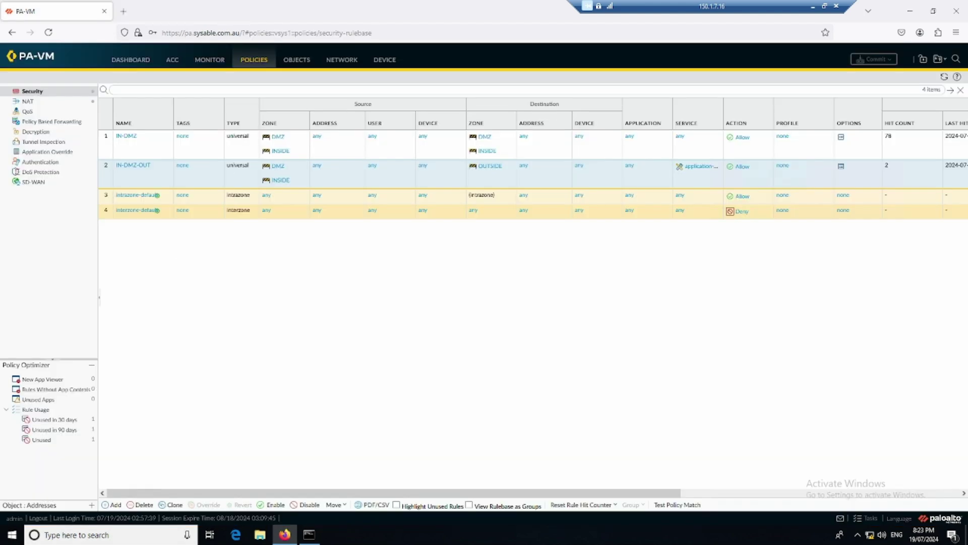
# Switch back to the topology PDF, box the 443 label and handwrite an underlined ADDRESS note mapping PA-Public-IP to 150.1.7.50/32.
pyautogui.hotkey('alt', 'Tab')
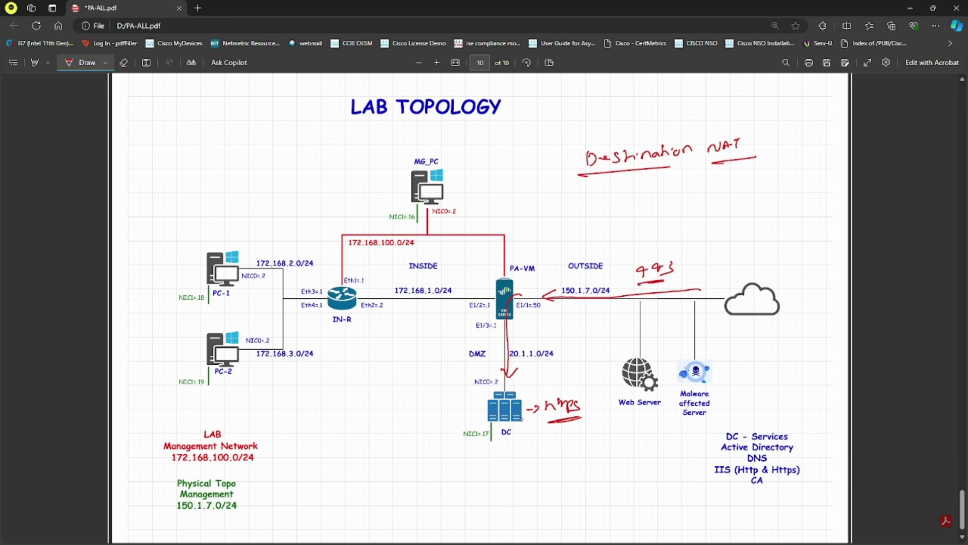
pyautogui.moveTo(639, 283)
pyautogui.mouseDown()
pyautogui.moveTo(679, 244)
pyautogui.moveTo(636, 286)
pyautogui.mouseUp()
pyautogui.moveTo(588, 212)
pyautogui.mouseDown()
pyautogui.moveTo(595, 199)
pyautogui.moveTo(585, 206)
pyautogui.moveTo(546, 185)
pyautogui.moveTo(549, 195)
pyautogui.mouseUp()
pyautogui.moveTo(554, 184)
pyautogui.mouseDown()
pyautogui.moveTo(568, 193)
pyautogui.moveTo(603, 184)
pyautogui.mouseUp()
pyautogui.moveTo(549, 205)
pyautogui.mouseDown()
pyautogui.moveTo(590, 195)
pyautogui.moveTo(608, 205)
pyautogui.moveTo(638, 200)
pyautogui.mouseUp()
pyautogui.moveTo(555, 221); pyautogui.dragTo(577, 212)
pyautogui.moveTo(642, 194); pyautogui.dragTo(682, 198)
pyautogui.moveTo(695, 184); pyautogui.dragTo(700, 195)
pyautogui.moveTo(703, 182); pyautogui.dragTo(722, 194)
pyautogui.moveTo(728, 180); pyautogui.dragTo(729, 192)
pyautogui.moveTo(735, 191); pyautogui.dragTo(757, 189)
pyautogui.moveTo(762, 182)
pyautogui.mouseDown()
pyautogui.moveTo(758, 190)
pyautogui.moveTo(769, 182)
pyautogui.mouseUp()
pyautogui.moveTo(763, 180)
pyautogui.mouseDown()
pyautogui.moveTo(775, 195)
pyautogui.moveTo(799, 190)
pyautogui.mouseUp()
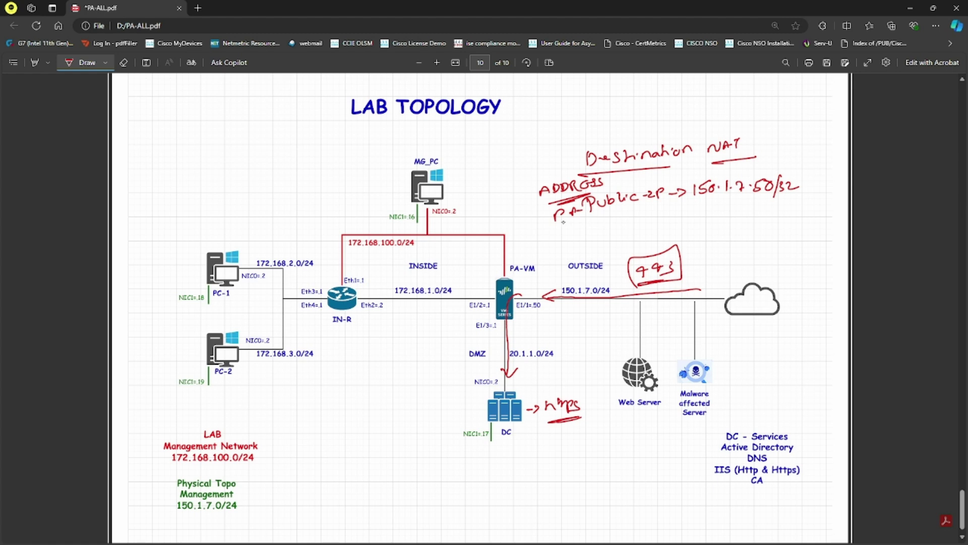
pyautogui.moveTo(567, 217); pyautogui.dragTo(577, 214)
# Box the OUTSIDE zone label, write a boxed "outside" above it, and box PA-VM's E1/1 .50 interface label.
pyautogui.moveTo(565, 275)
pyautogui.mouseDown()
pyautogui.moveTo(608, 276)
pyautogui.moveTo(563, 273)
pyautogui.mouseUp()
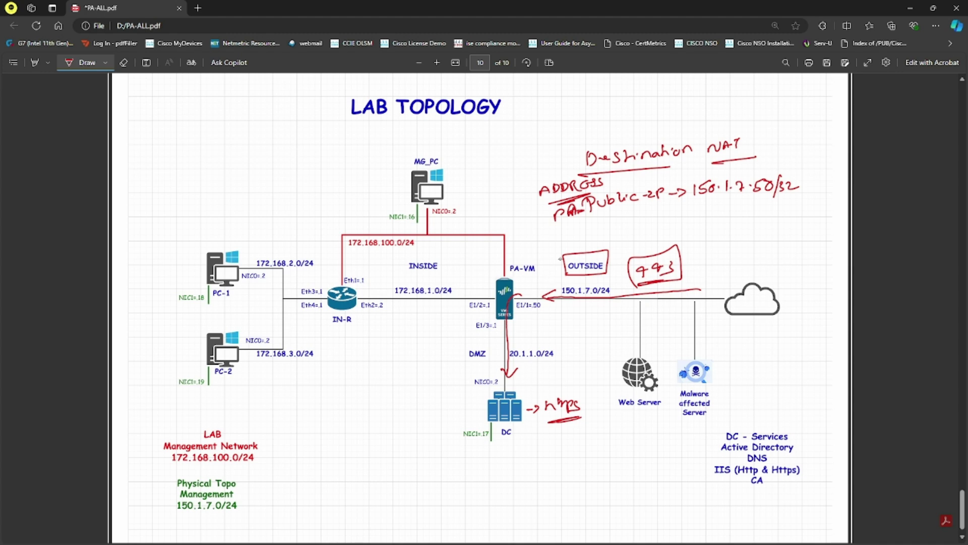
pyautogui.moveTo(565, 237)
pyautogui.mouseDown()
pyautogui.moveTo(562, 221)
pyautogui.moveTo(616, 236)
pyautogui.moveTo(574, 241)
pyautogui.moveTo(617, 233)
pyautogui.mouseUp()
pyautogui.moveTo(514, 312)
pyautogui.mouseDown()
pyautogui.moveTo(544, 295)
pyautogui.moveTo(513, 310)
pyautogui.mouseUp()
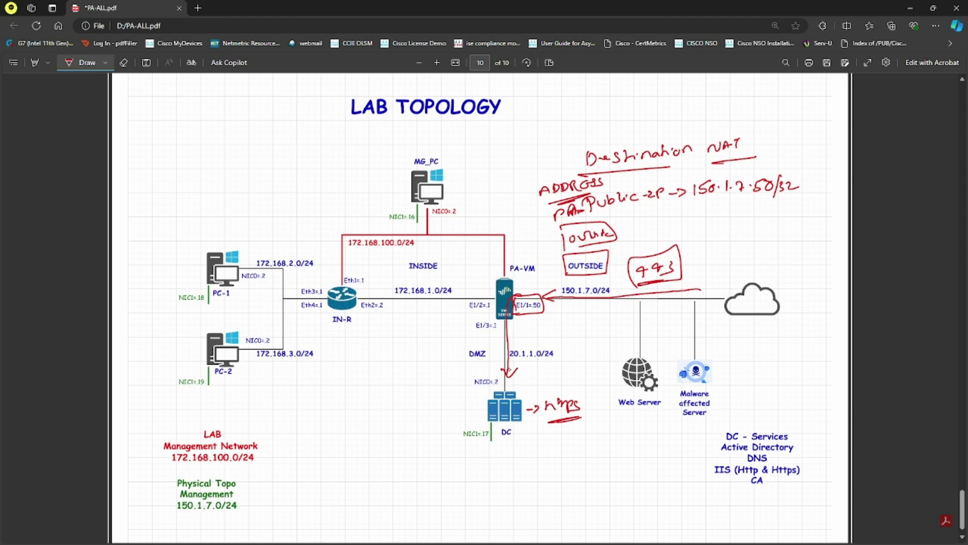
pyautogui.moveTo(518, 360)
pyautogui.mouseDown()
pyautogui.moveTo(558, 361)
pyautogui.moveTo(552, 339)
pyautogui.moveTo(507, 363)
pyautogui.mouseUp()
# Switch to the PA-VM web interface and add a NAT policy rule named DEST-NAT.
pyautogui.hotkey('alt', 'Tab')
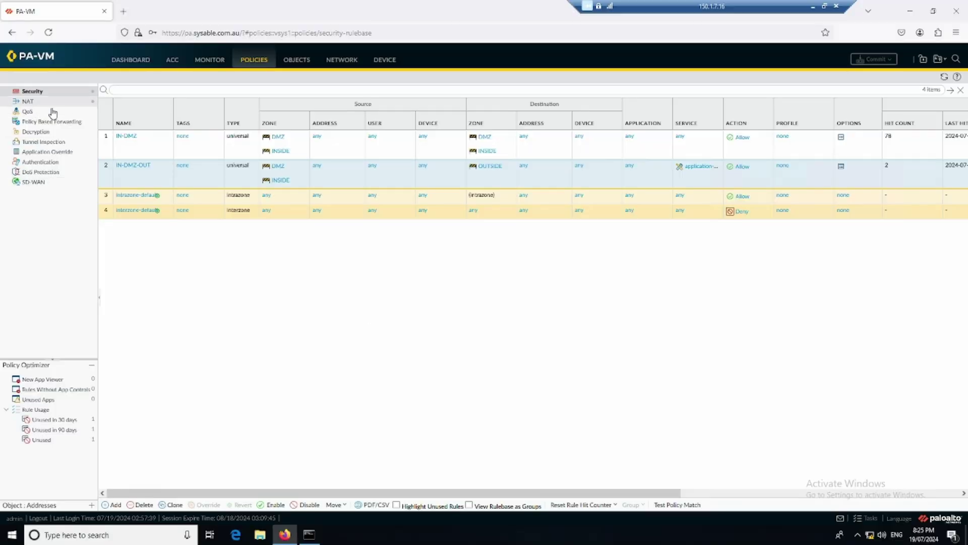
pyautogui.click(28, 101)
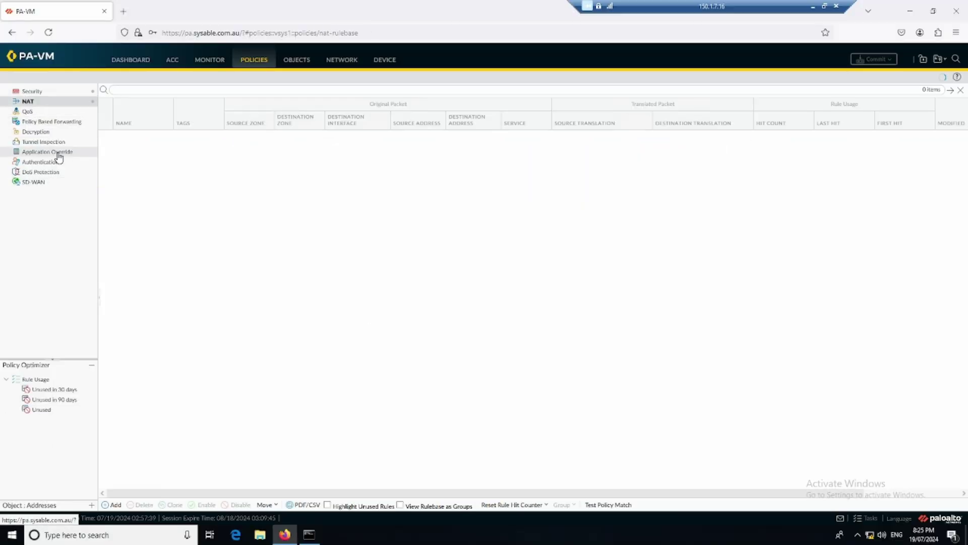
pyautogui.click(111, 508)
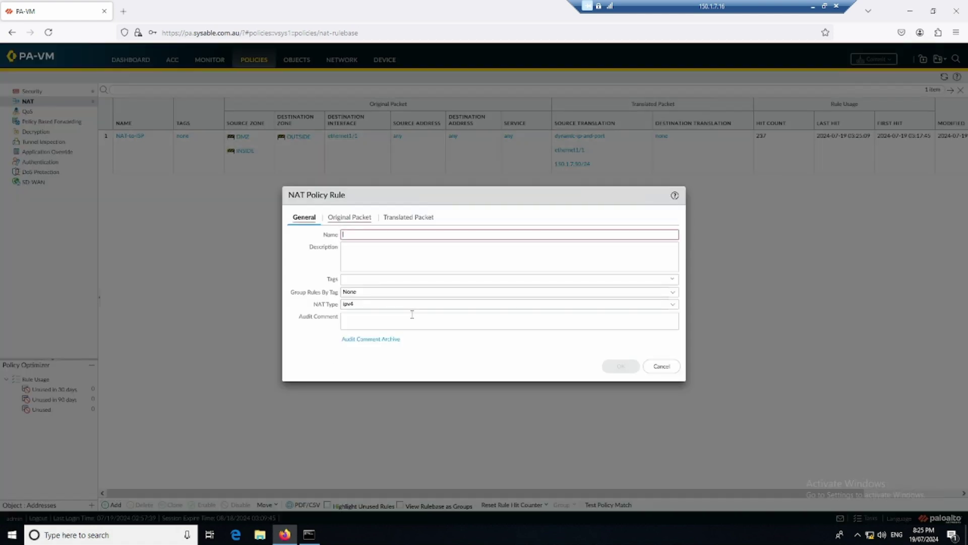
pyautogui.write('D')
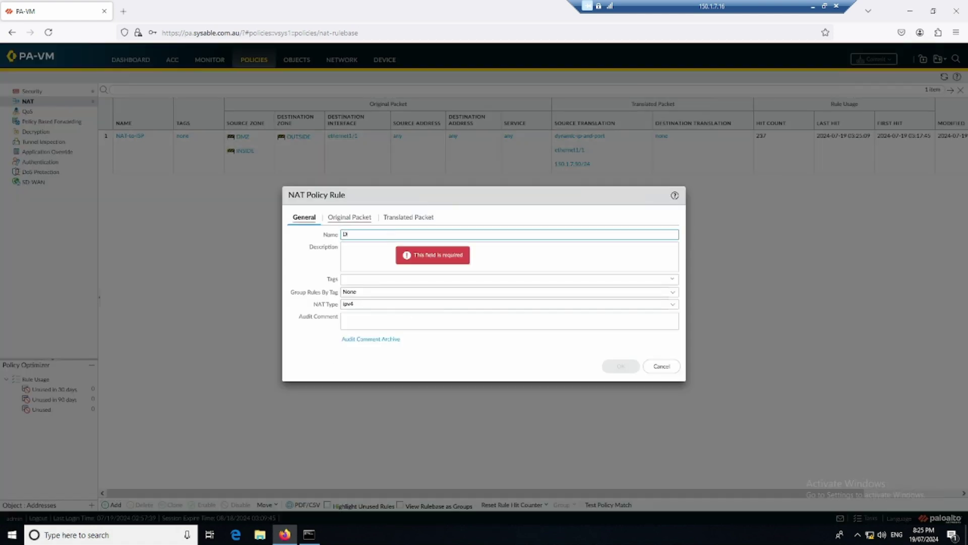
pyautogui.write('EST-NAT')
# Set the rule's original packet to source zone OUTSIDE, destination zone OUTSIDE and destination interface ethernet1/1.
pyautogui.click(364, 218)
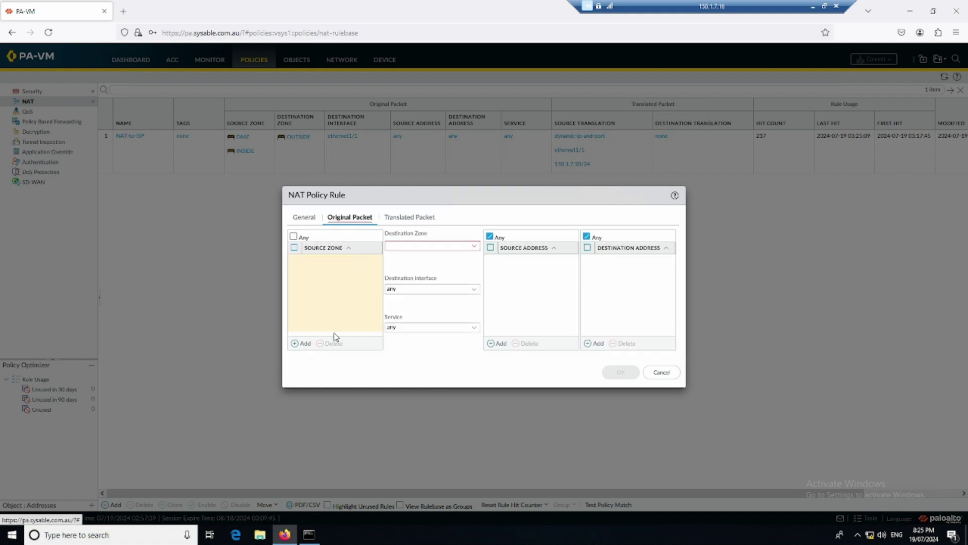
pyautogui.click(301, 344)
pyautogui.click(326, 295)
pyautogui.click(474, 247)
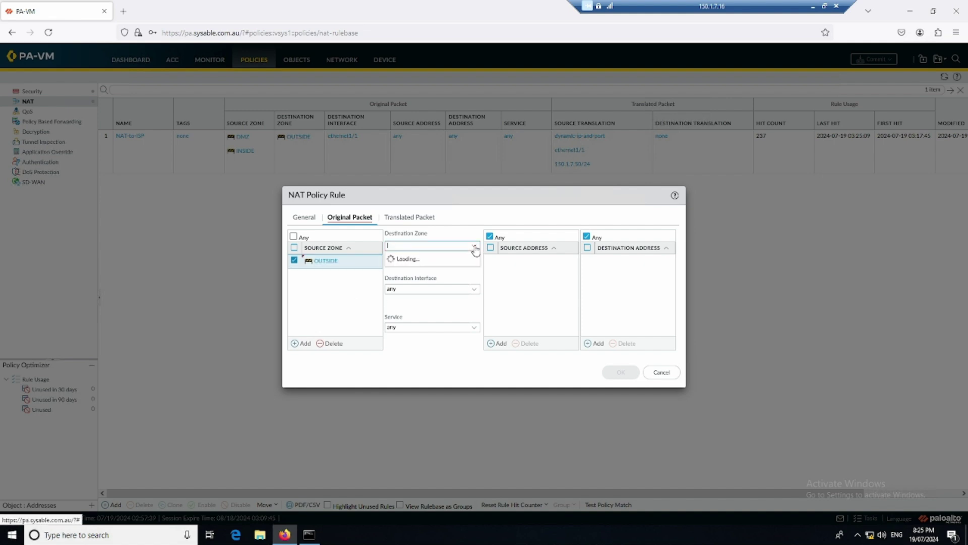
pyautogui.click(418, 284)
pyautogui.click(471, 291)
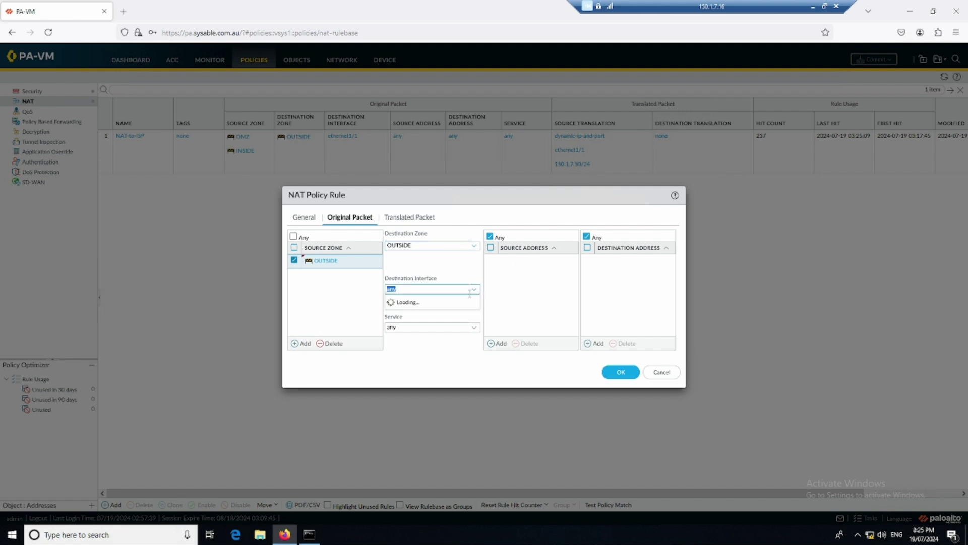
pyautogui.click(434, 315)
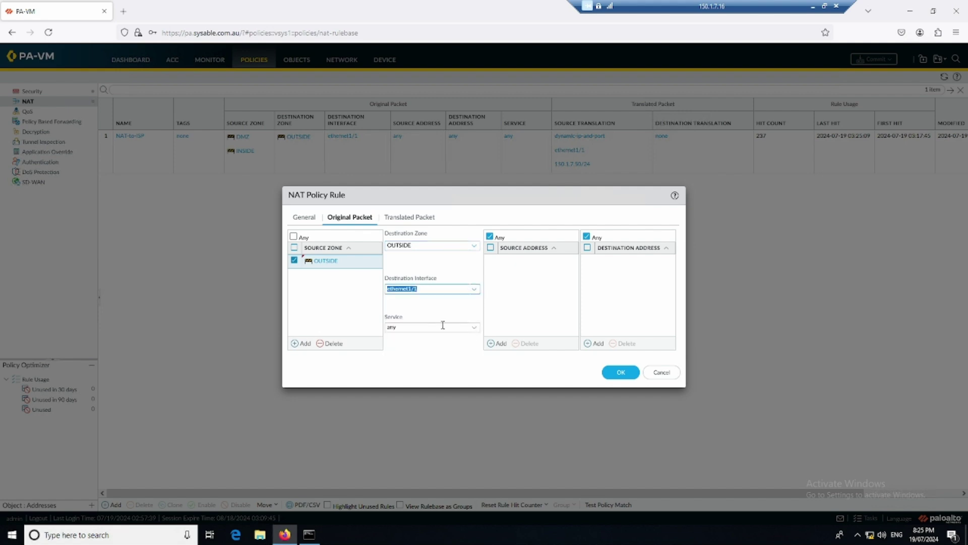
# Create an IP Netmask address object PA-Public-IP with 150.1.7.50 as the original packet's destination address.
pyautogui.click(595, 345)
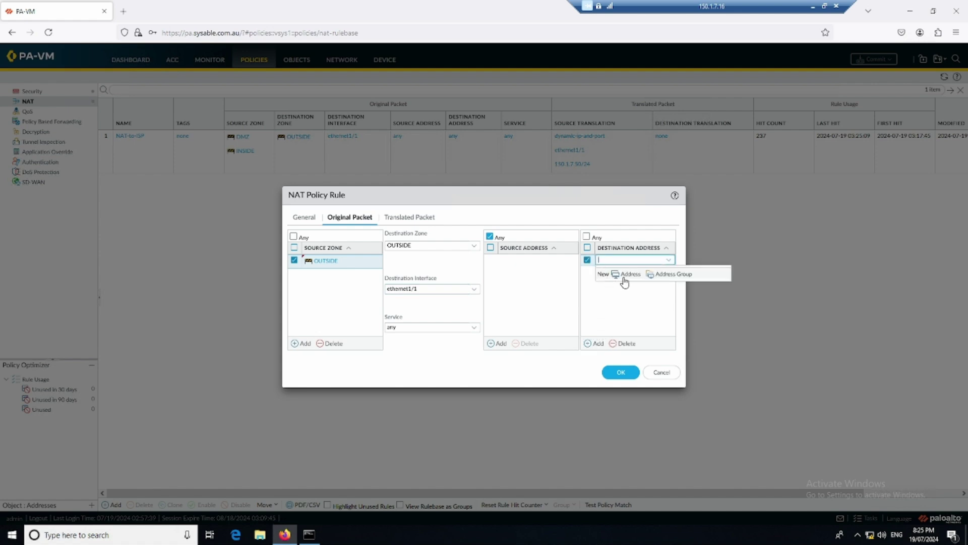
pyautogui.click(624, 278)
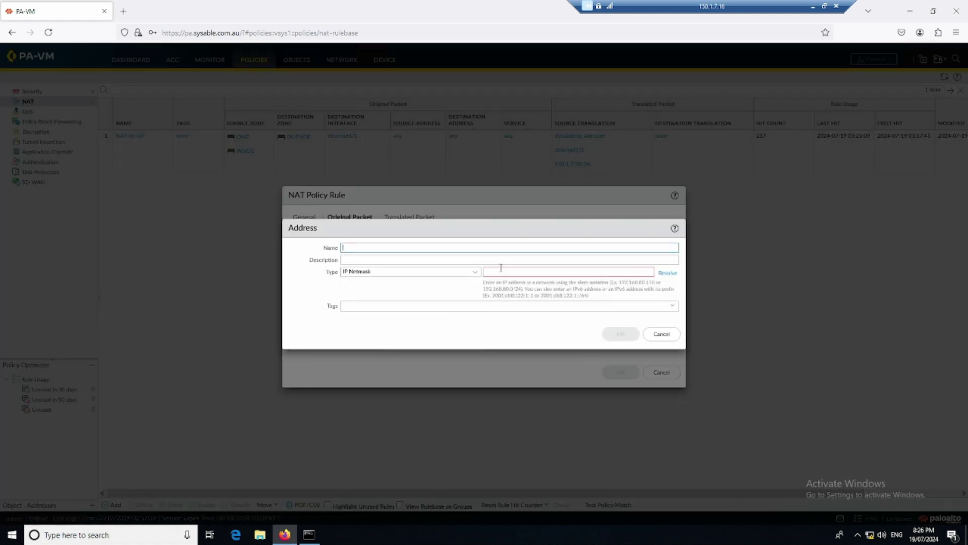
pyautogui.write('PA')
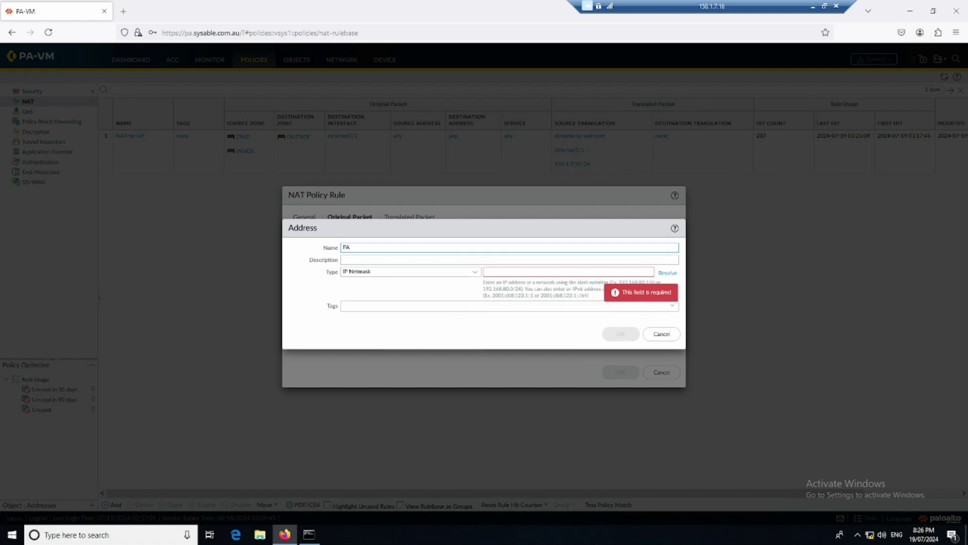
pyautogui.write('-Public-IP')
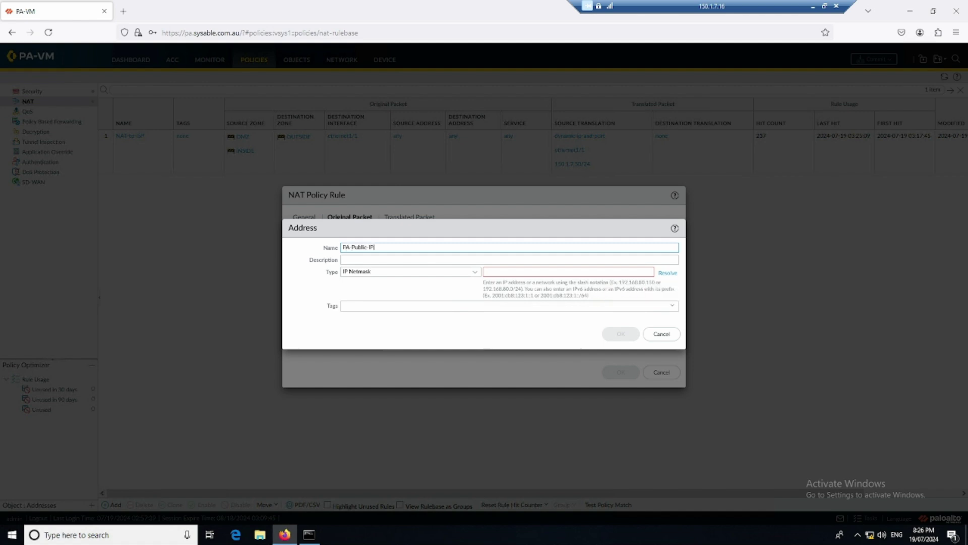
pyautogui.click(474, 273)
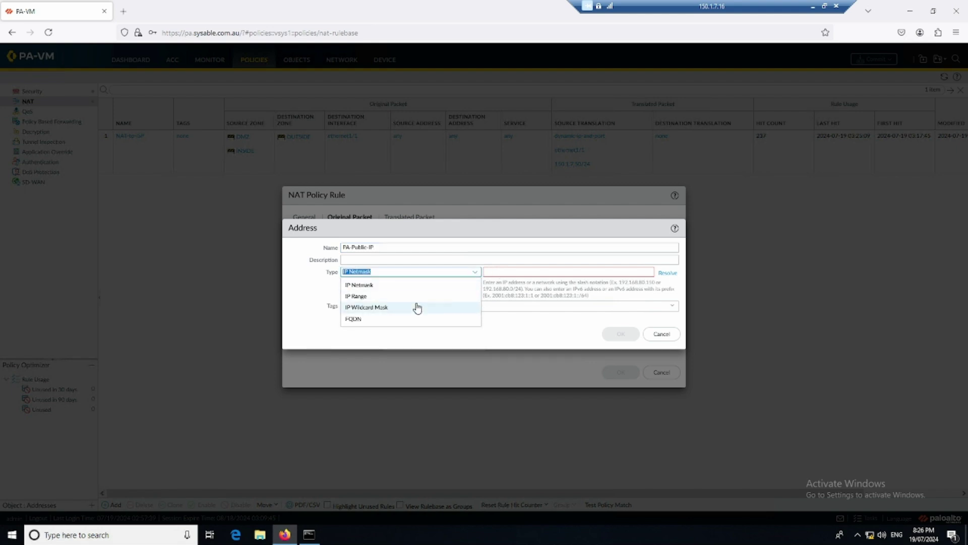
pyautogui.click(523, 272)
pyautogui.write('1')
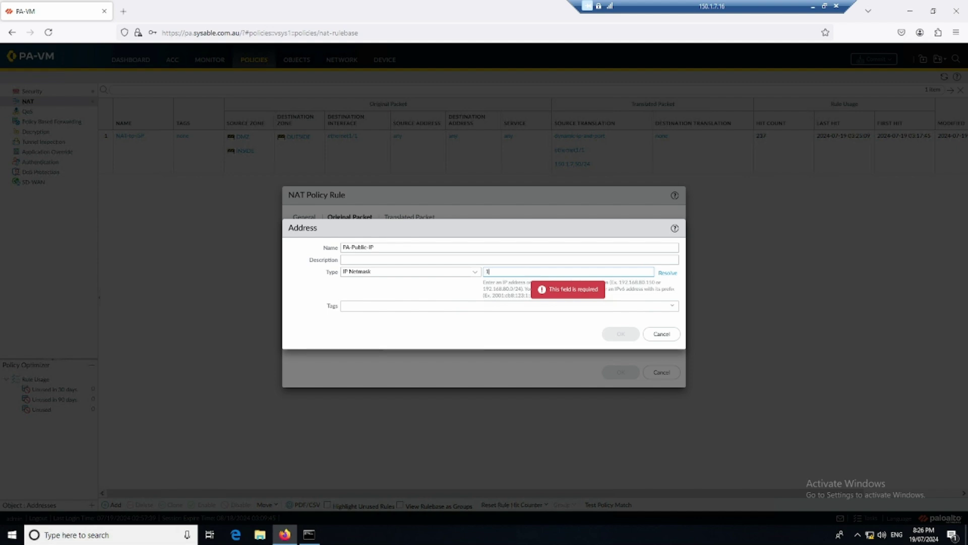
pyautogui.write('50.1.7.50')
pyautogui.click(621, 334)
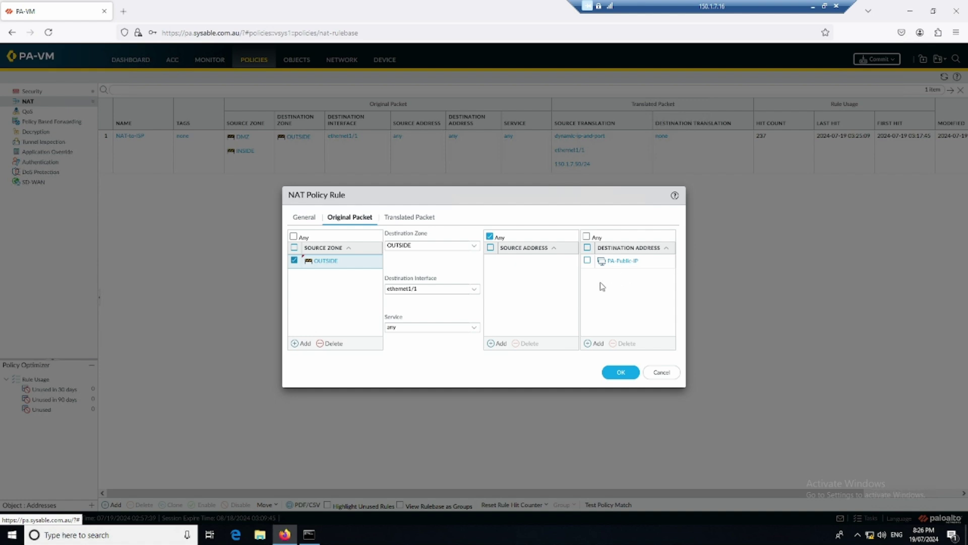
# Set the destination address translation to Static IP with translated address PA-Public-IP and translated port 443.
pyautogui.click(397, 219)
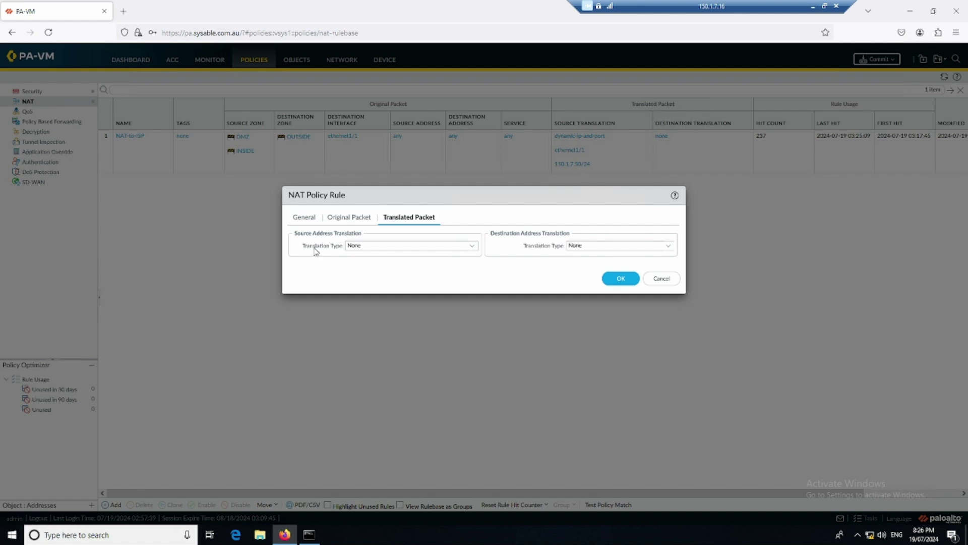
pyautogui.click(666, 247)
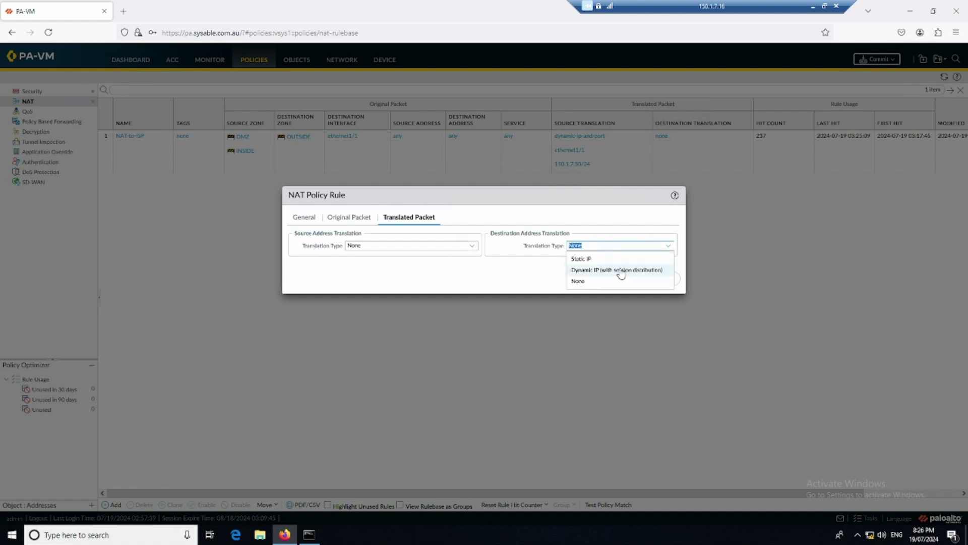
pyautogui.click(605, 258)
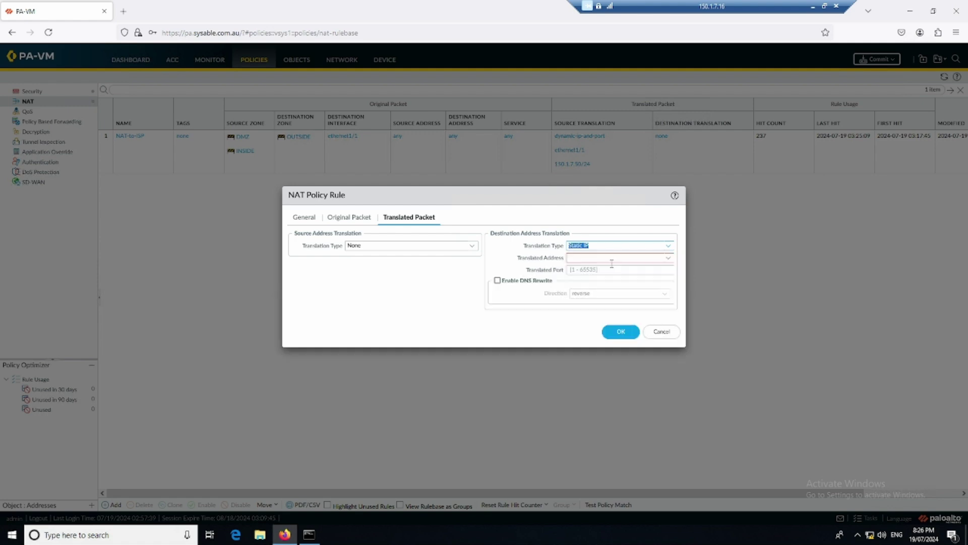
pyautogui.click(667, 257)
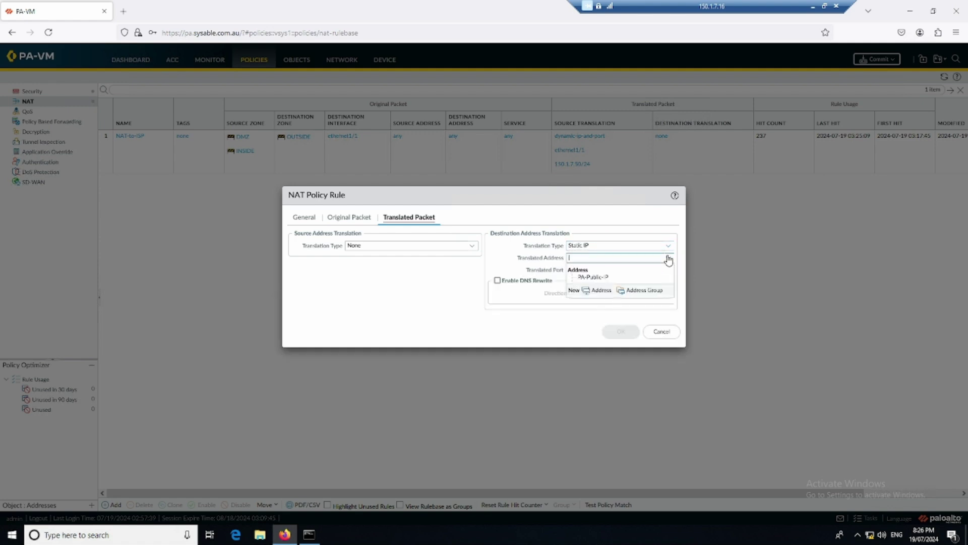
pyautogui.click(603, 277)
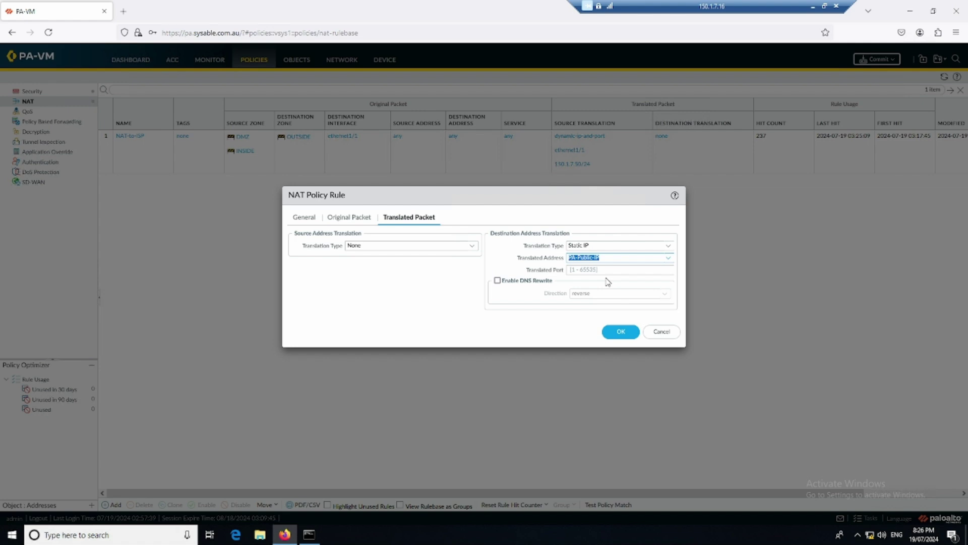
pyautogui.click(608, 272)
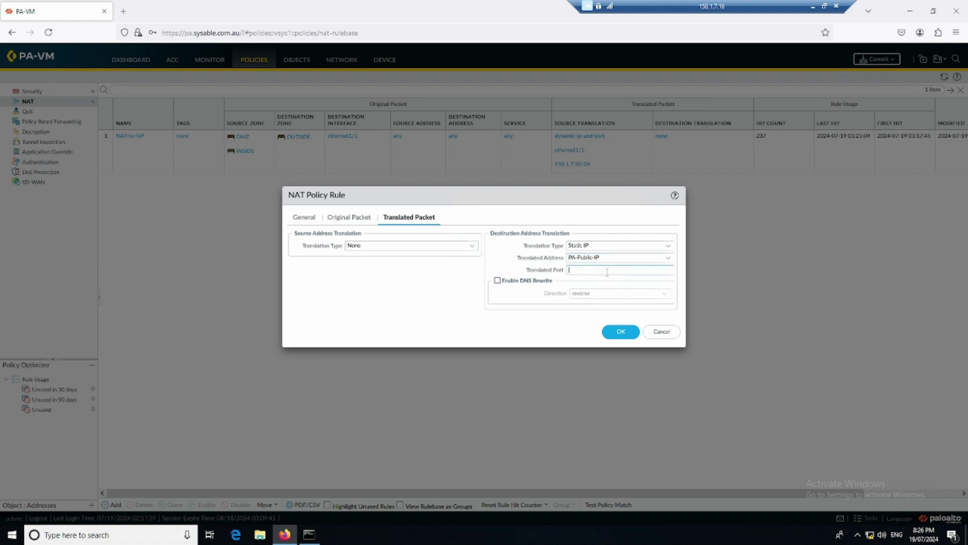
pyautogui.write('443')
# Create an IP Netmask address object DC-webserver with 20.1.1.2 as the translated address and review the rule's original and translated packet settings.
pyautogui.click(668, 259)
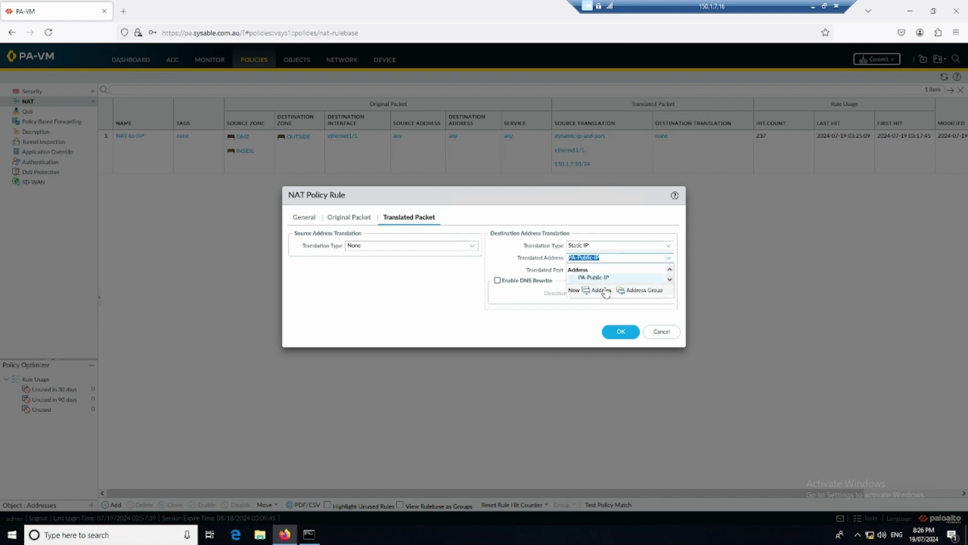
pyautogui.click(600, 290)
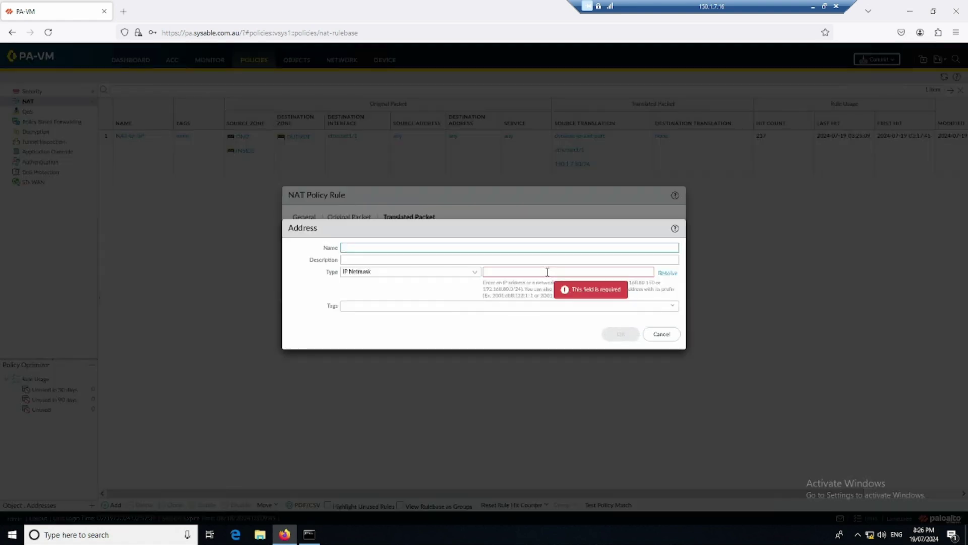
pyautogui.write('DC')
pyautogui.write('-weber')
pyautogui.write('rver')
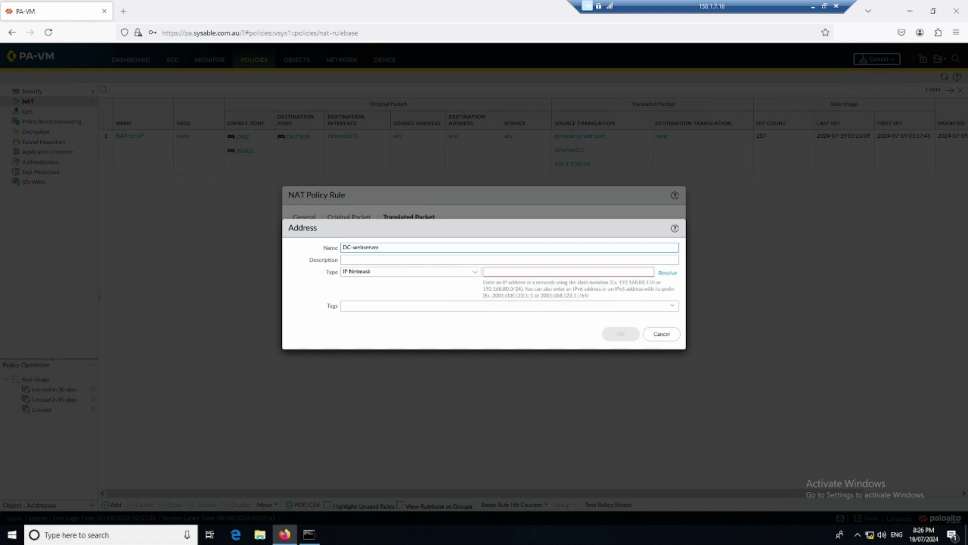
pyautogui.click(576, 273)
pyautogui.write('2')
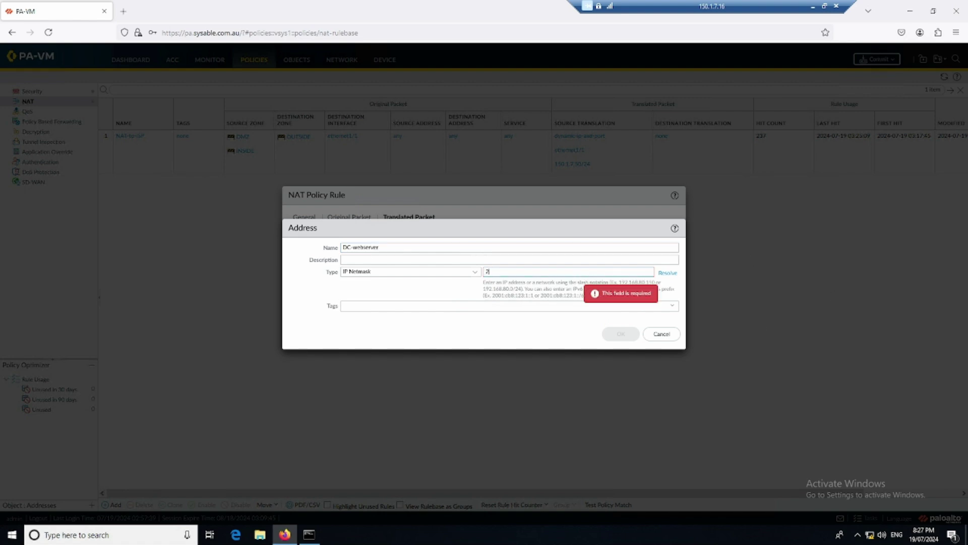
pyautogui.write('0.1.1.2')
pyautogui.click(621, 335)
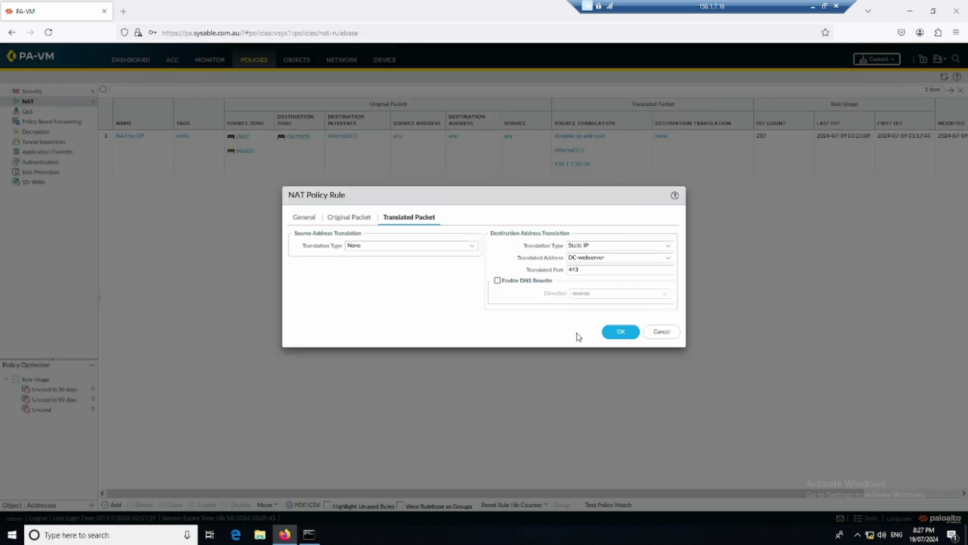
pyautogui.click(334, 221)
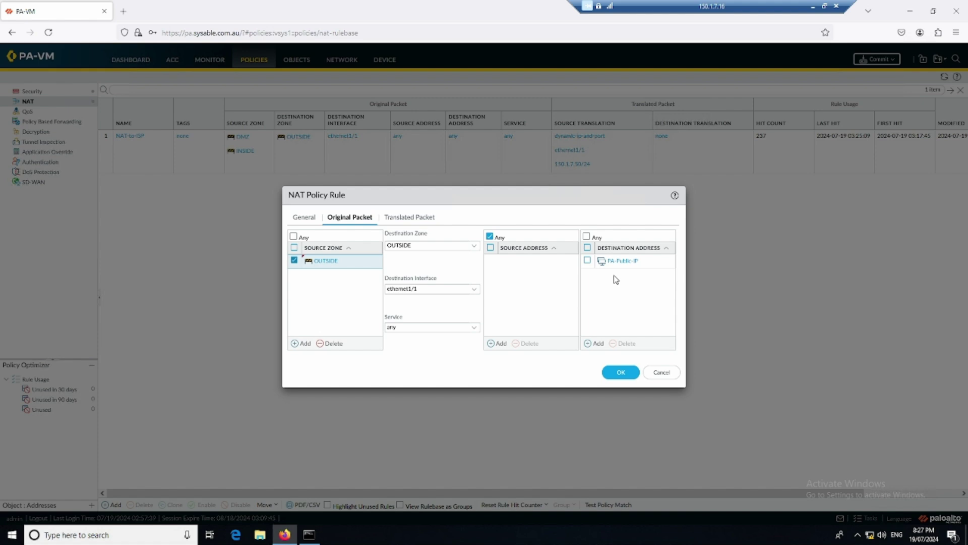
pyautogui.click(414, 221)
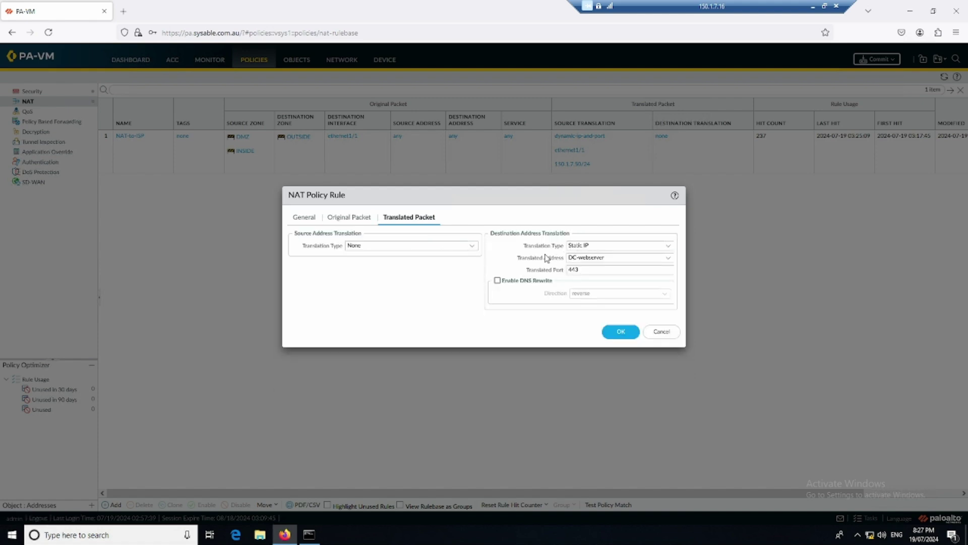
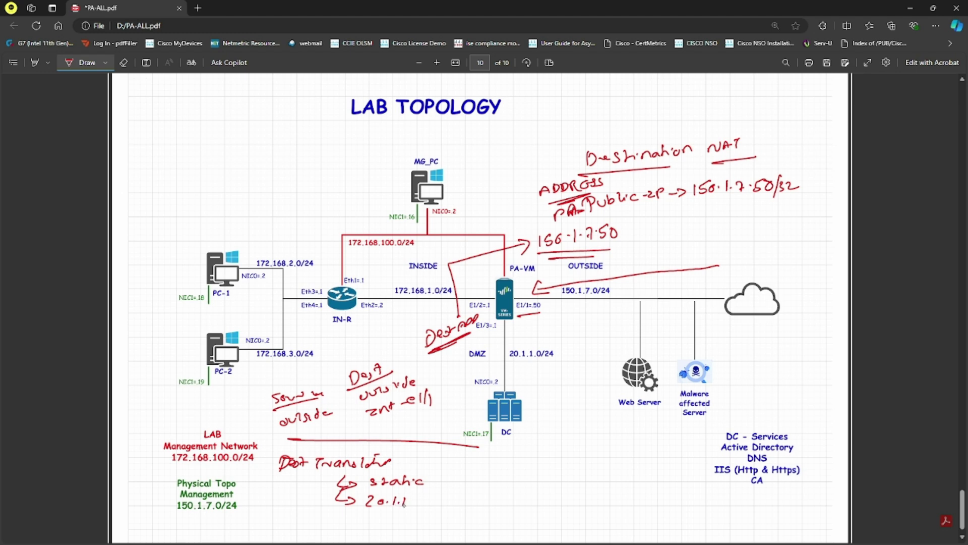
# In the lab topology PDF, finish handwriting the destination translation notes with 20.1.1.2 and port 443, and underline the DC label.
pyautogui.click(411, 505)
pyautogui.moveTo(498, 441); pyautogui.dragTo(511, 442)
pyautogui.moveTo(337, 502); pyautogui.dragTo(351, 523)
pyautogui.moveTo(368, 514); pyautogui.dragTo(377, 521)
pyautogui.moveTo(381, 515); pyautogui.dragTo(388, 522)
pyautogui.moveTo(391, 515); pyautogui.dragTo(386, 527)
pyautogui.moveTo(372, 529); pyautogui.dragTo(392, 526)
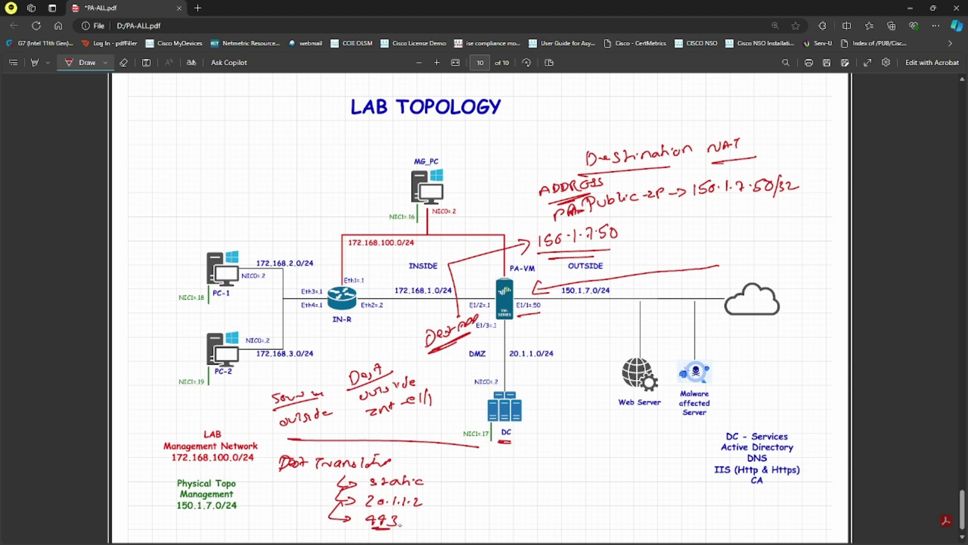
pyautogui.moveTo(439, 495); pyautogui.dragTo(481, 490)
pyautogui.moveTo(482, 482); pyautogui.dragTo(505, 490)
pyautogui.moveTo(505, 483); pyautogui.dragTo(497, 490)
# Return to the PA-VM web interface, save the DEST-NAT rule and commit the changes.
pyautogui.hotkey('alt', 'Tab')
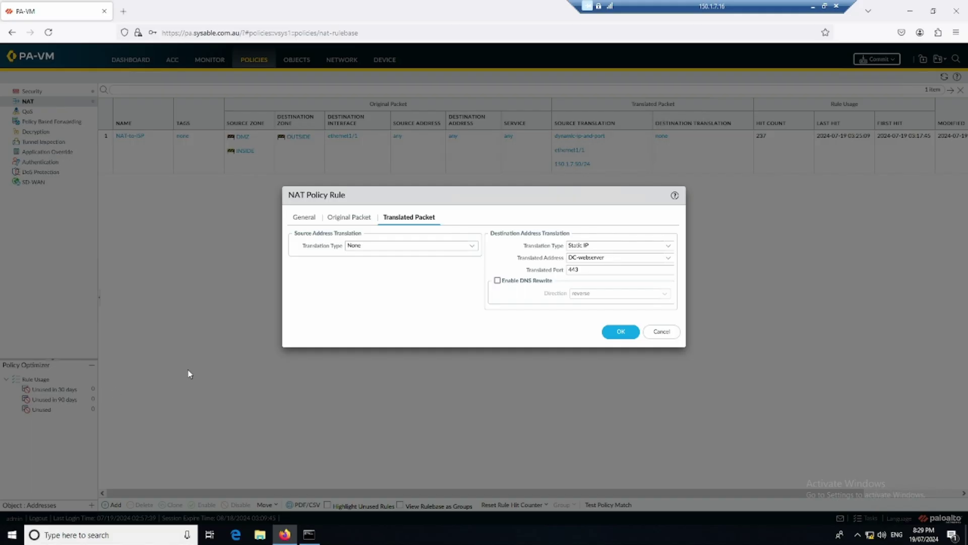
pyautogui.click(620, 331)
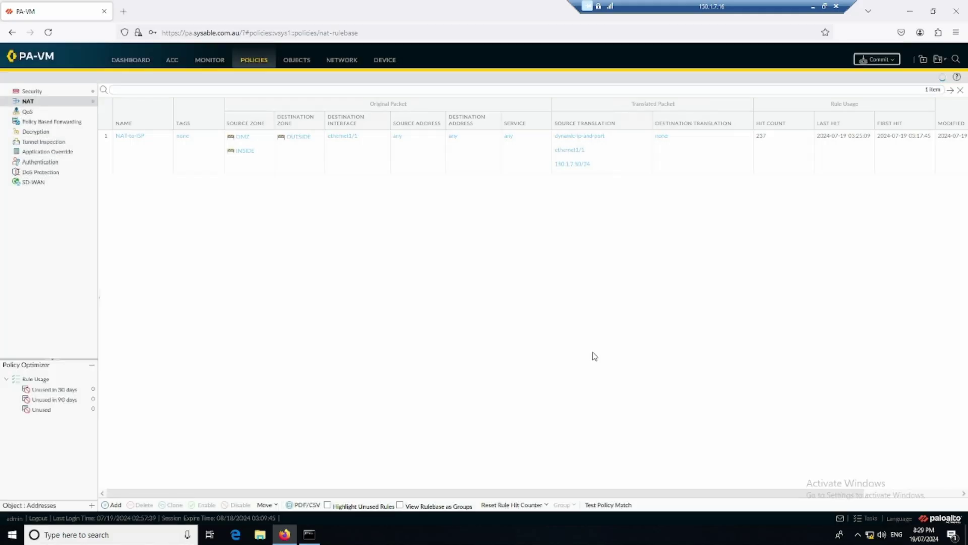
pyautogui.click(875, 59)
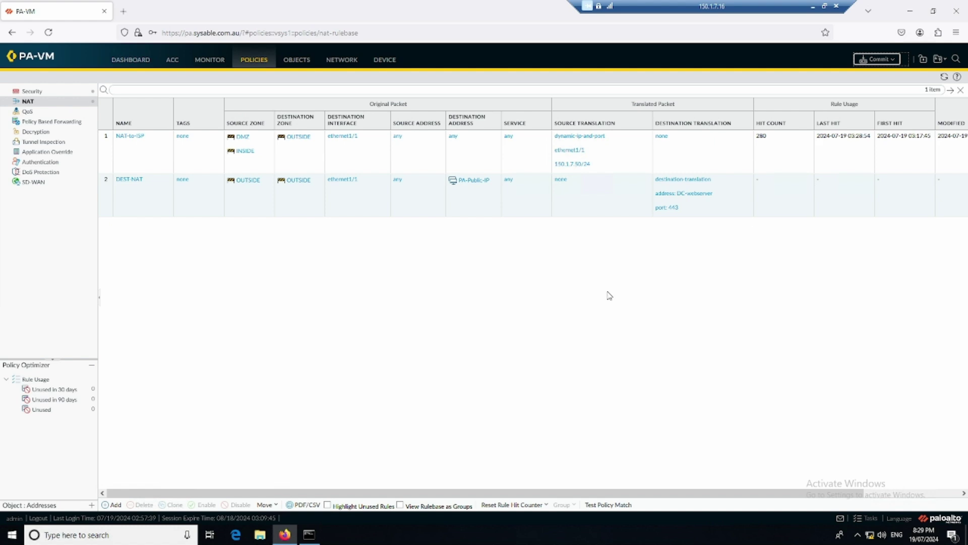
pyautogui.click(571, 395)
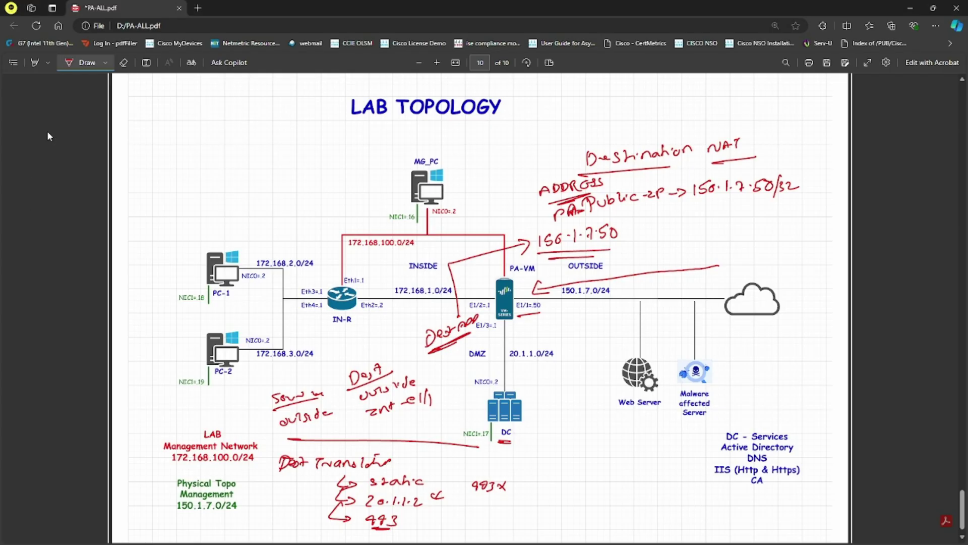
# Open a new tab in the browser holding the topology PDF, and ping 150.1.7.50 from the Command Prompt.
pyautogui.click(198, 8)
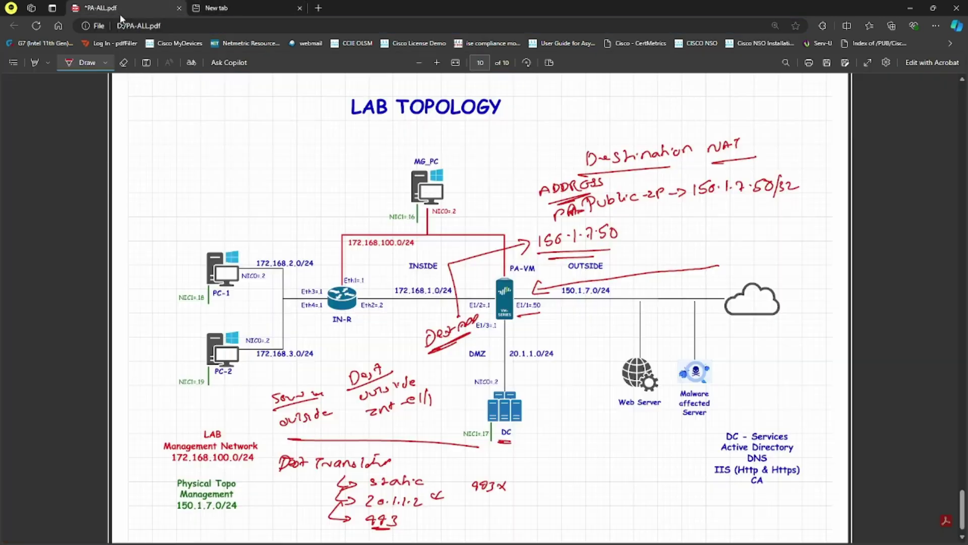
pyautogui.click(139, 6)
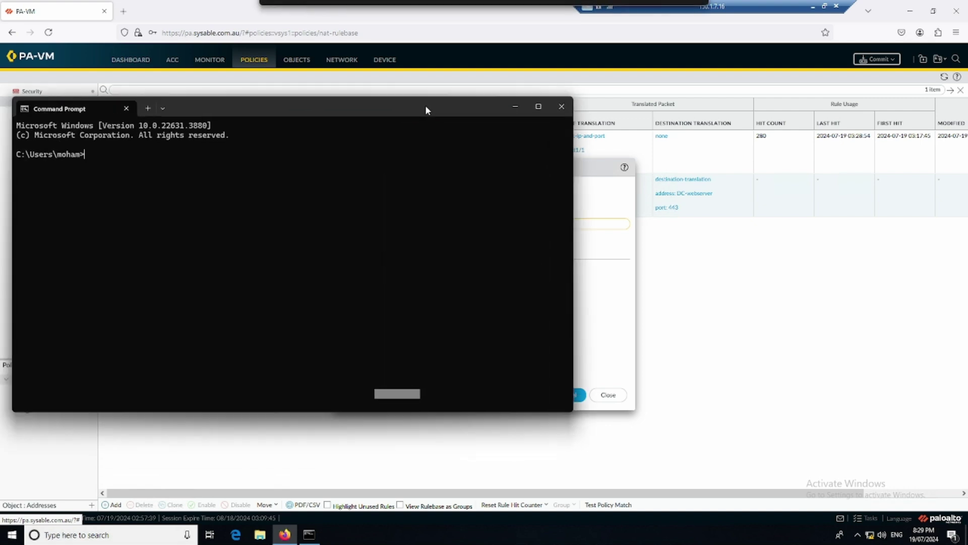
pyautogui.moveTo(425, 105); pyautogui.dragTo(501, 127)
pyautogui.write('pibng 150.1.7')
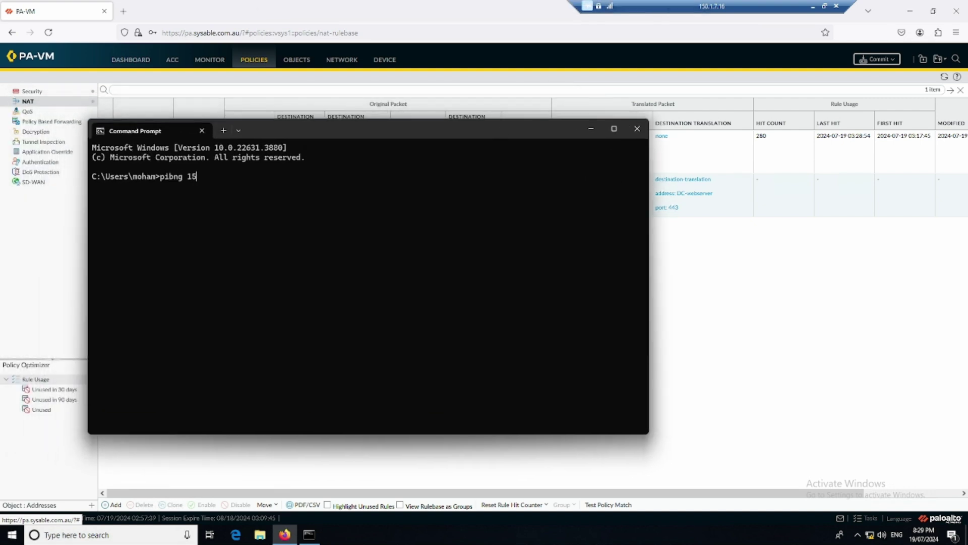
pyautogui.press('BackSpace')
pyautogui.press('BackSpace')
pyautogui.press('BackSpace')
pyautogui.press('BackSpace')
pyautogui.press('BackSpace')
pyautogui.press('BackSpace')
pyautogui.press('BackSpace')
pyautogui.press('BackSpace')
pyautogui.press('BackSpace')
pyautogui.press('BackSpace')
pyautogui.press('BackSpace')
pyautogui.write('ng 150.1.7.50')
pyautogui.press('Return')
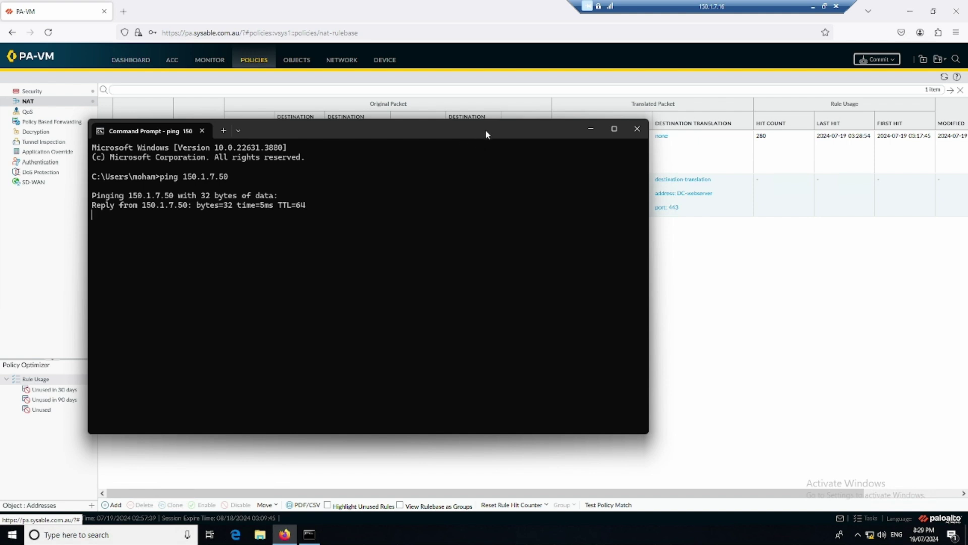
pyautogui.moveTo(503, 131); pyautogui.dragTo(368, 133)
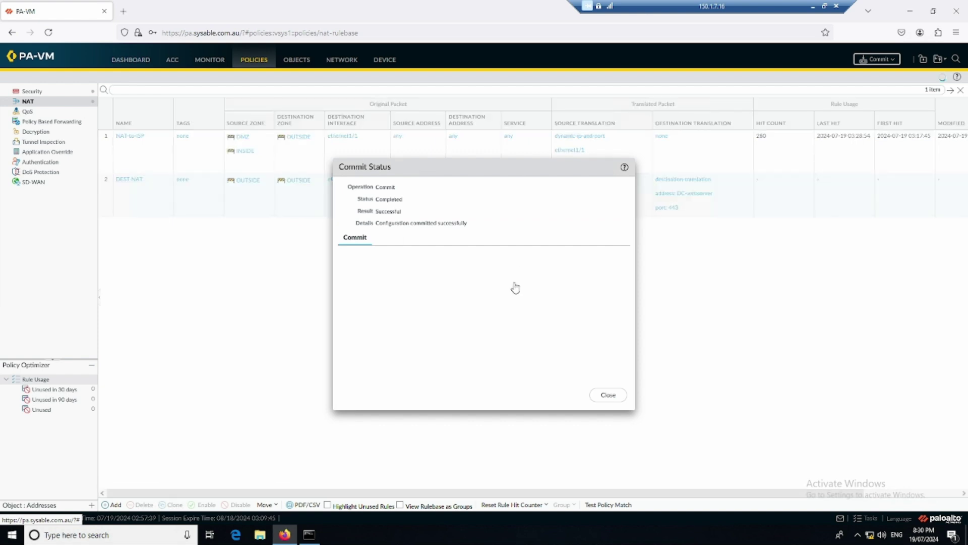
pyautogui.click(610, 398)
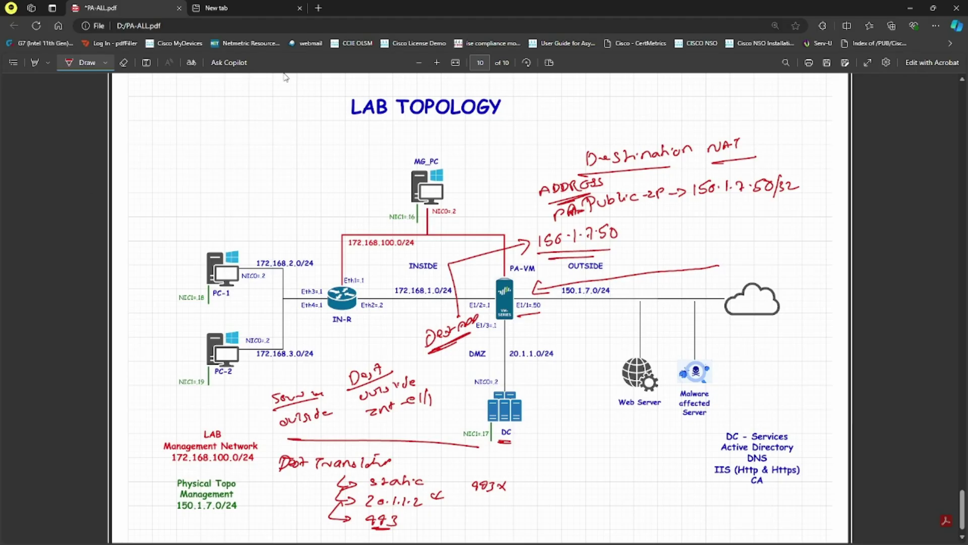
pyautogui.click(250, 9)
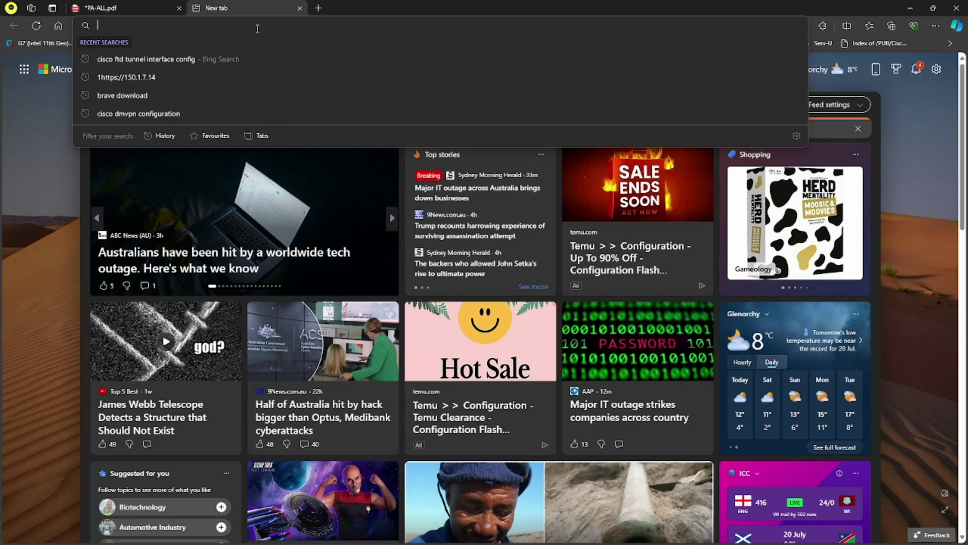
pyautogui.write('https://15')
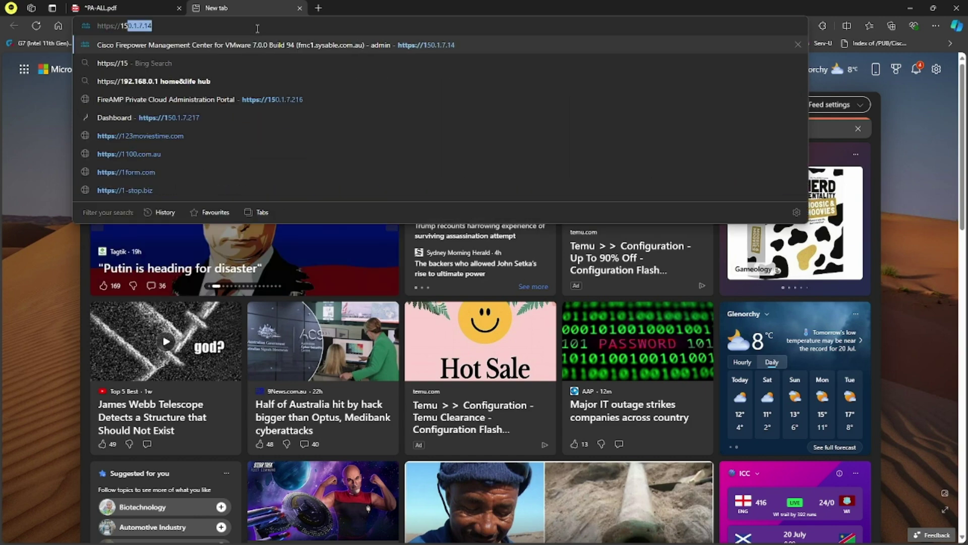
pyautogui.write('0.1.7.50')
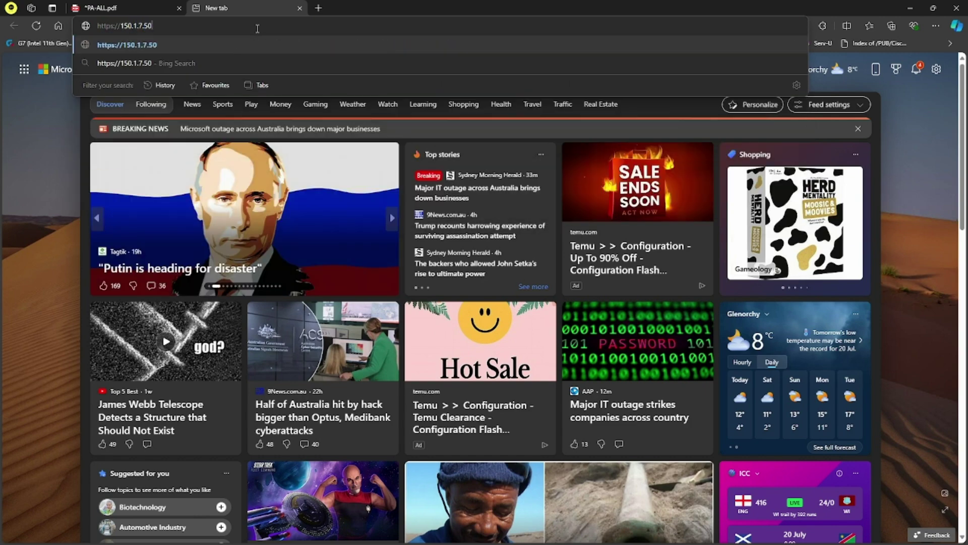
pyautogui.press('Return')
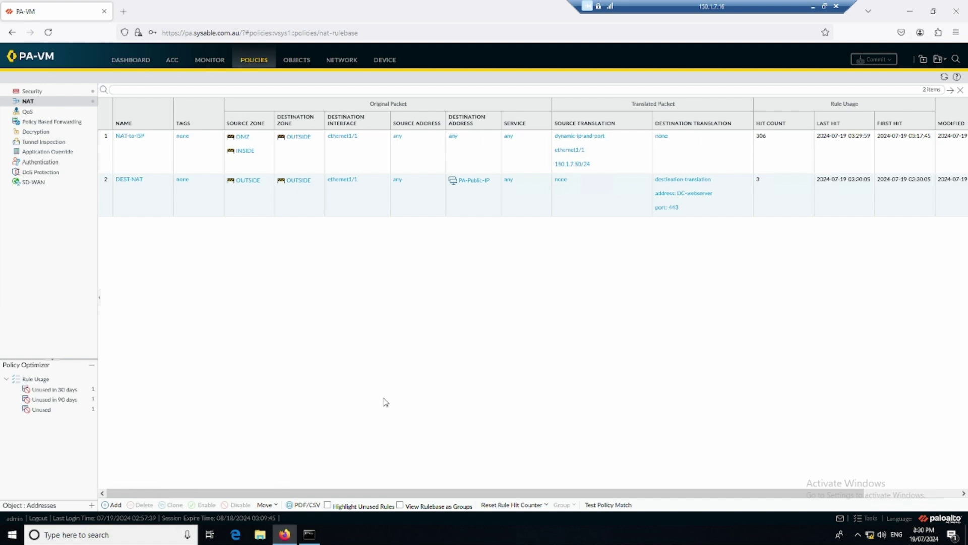
# In the PA-VM web interface, add a security policy rule named OUT-DMZ with source zone OUTSIDE and destination zone OUTSIDE.
pyautogui.click(45, 92)
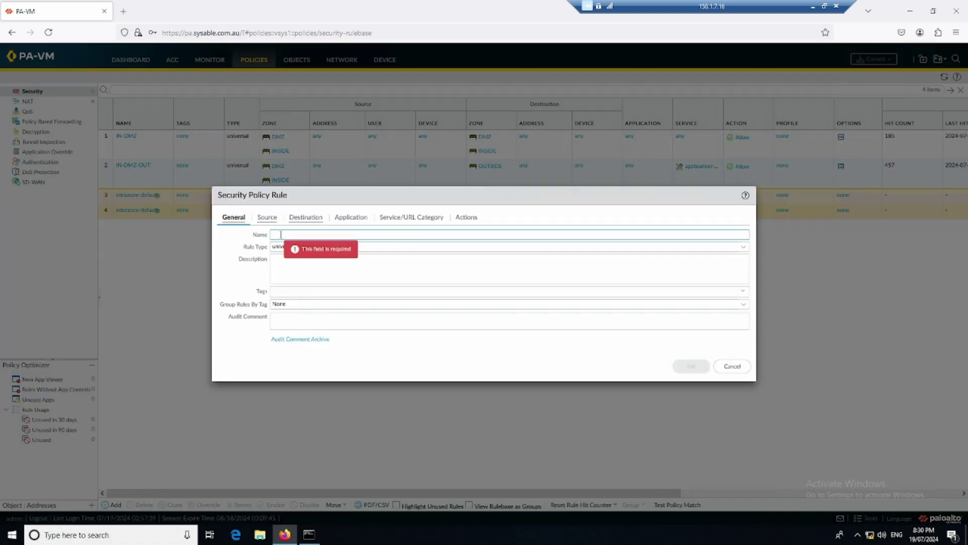
pyautogui.write('OUT-DMZ')
pyautogui.click(267, 217)
pyautogui.click(232, 343)
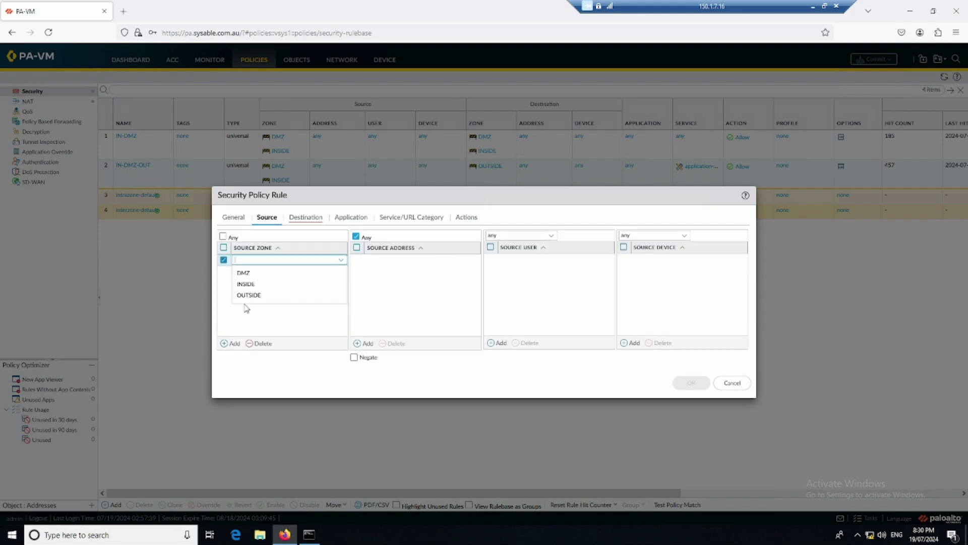
pyautogui.click(249, 295)
pyautogui.click(306, 217)
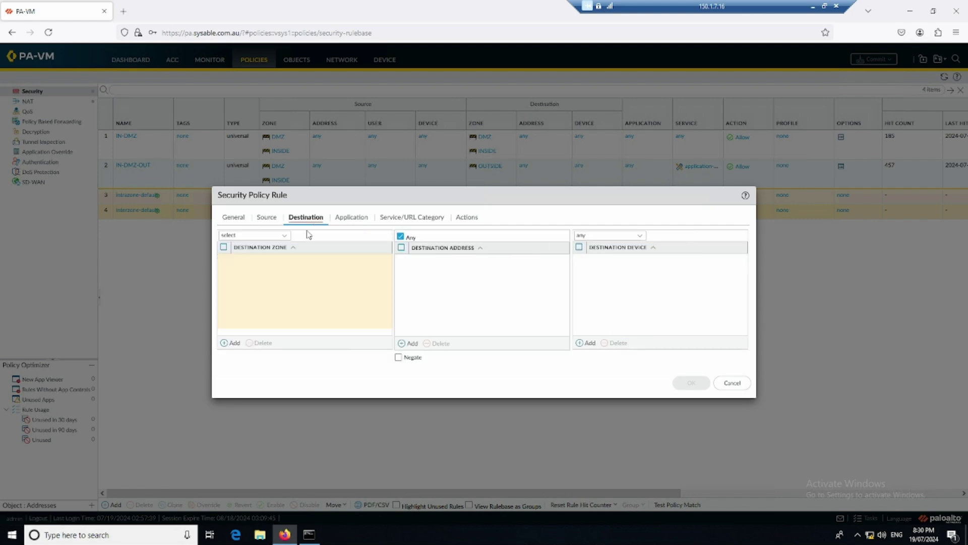
pyautogui.click(231, 342)
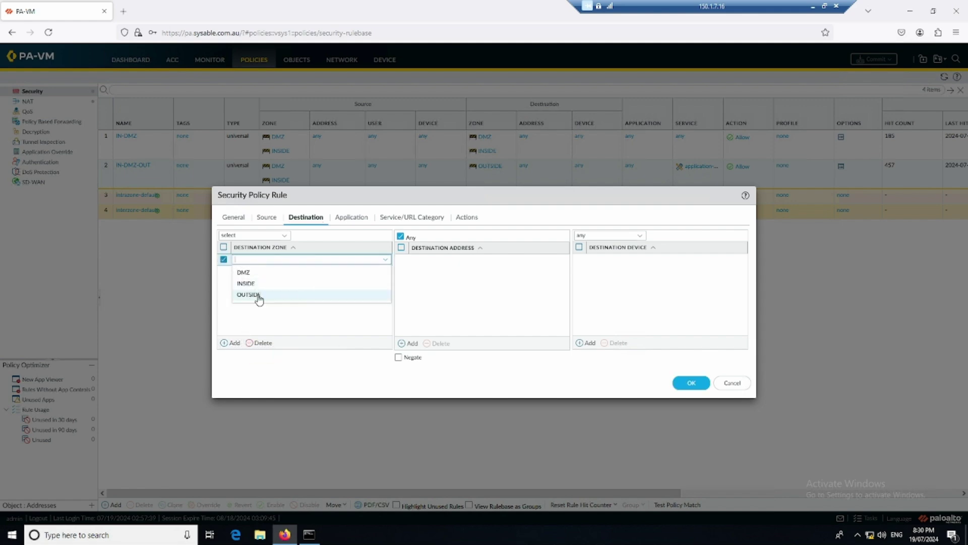
pyautogui.click(258, 297)
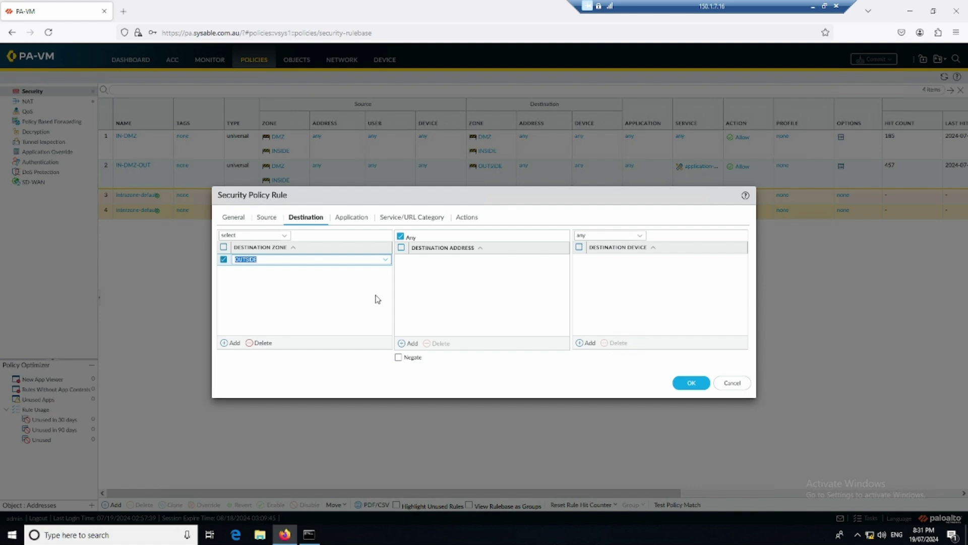
# Set the OUT-DMZ security rule's service to any, check its action settings and save the rule.
pyautogui.click(351, 217)
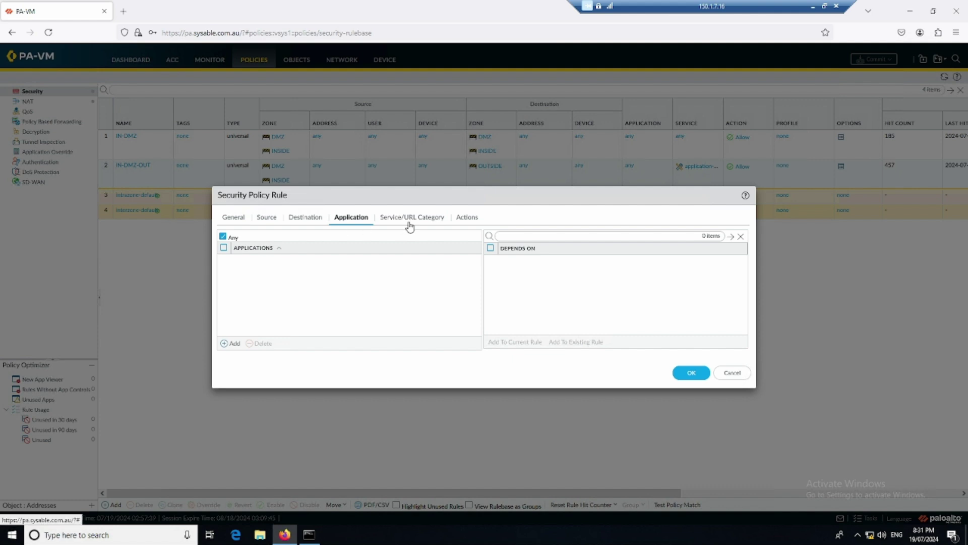
pyautogui.click(398, 221)
pyautogui.click(285, 235)
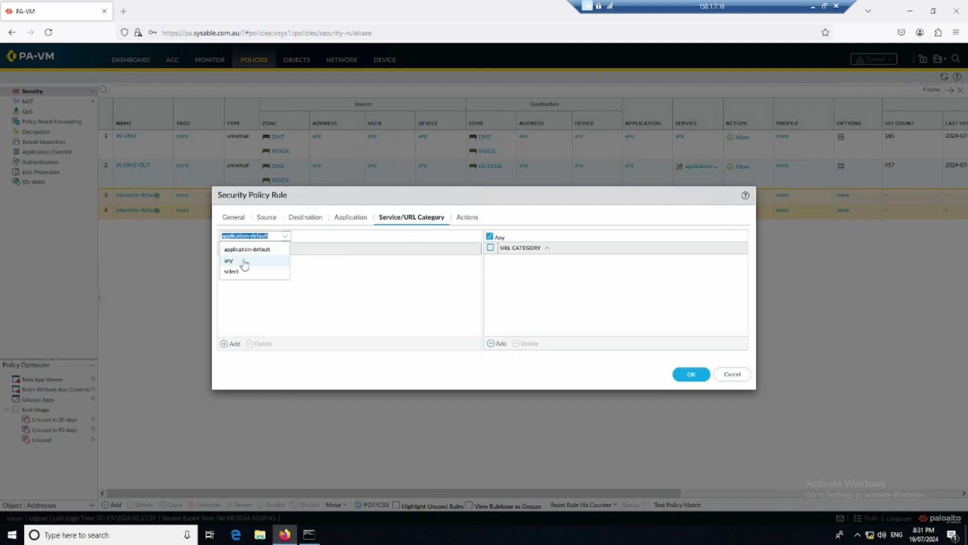
pyautogui.click(244, 260)
pyautogui.click(467, 218)
pyautogui.click(683, 350)
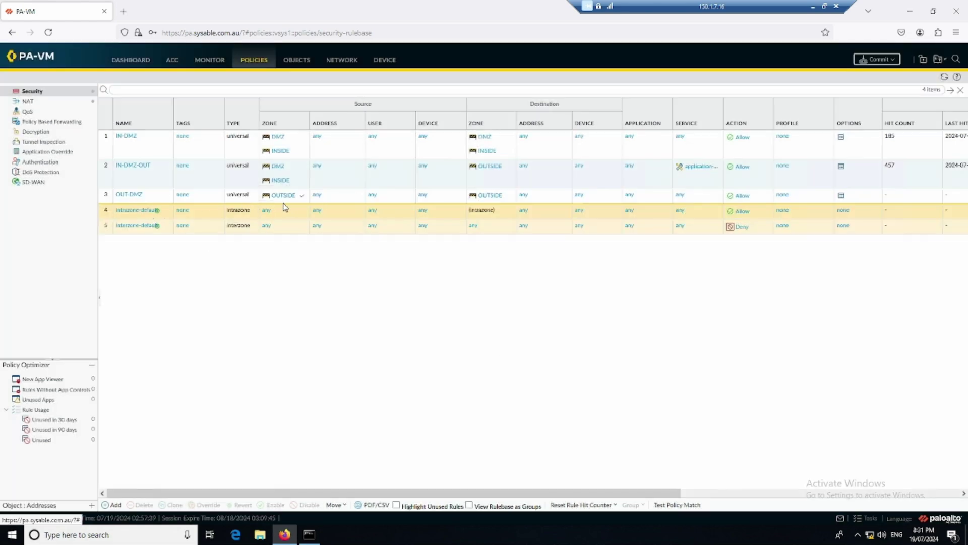
# Rename the OUT-DMZ security rule to DEST-NAT and commit all changes.
pyautogui.click(125, 201)
pyautogui.click(141, 199)
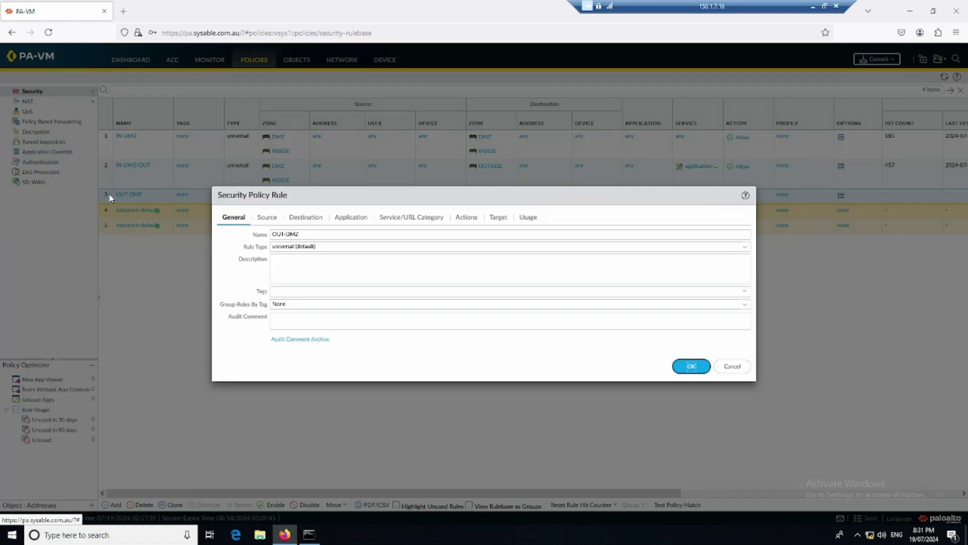
pyautogui.moveTo(324, 233); pyautogui.dragTo(248, 233)
pyautogui.write('DE')
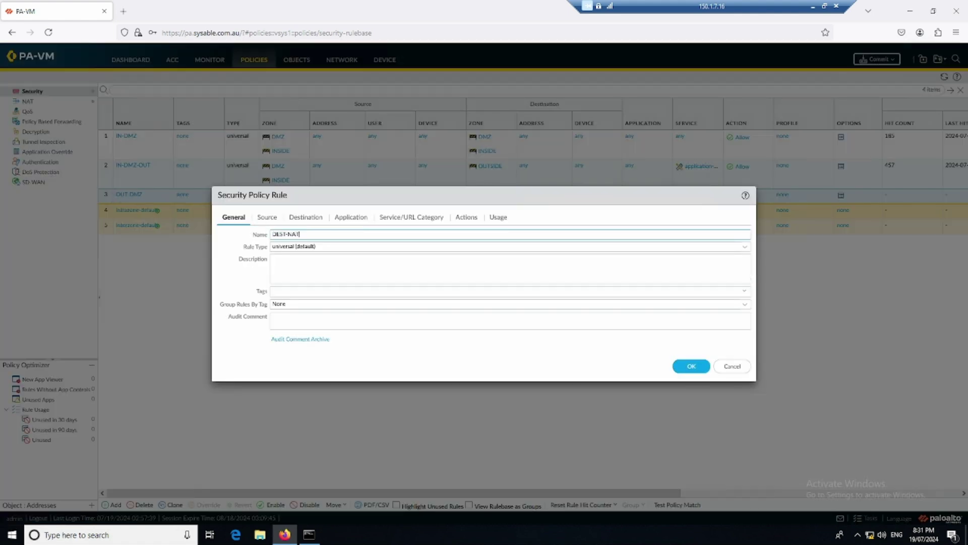
pyautogui.write('ST-NAT')
pyautogui.click(692, 366)
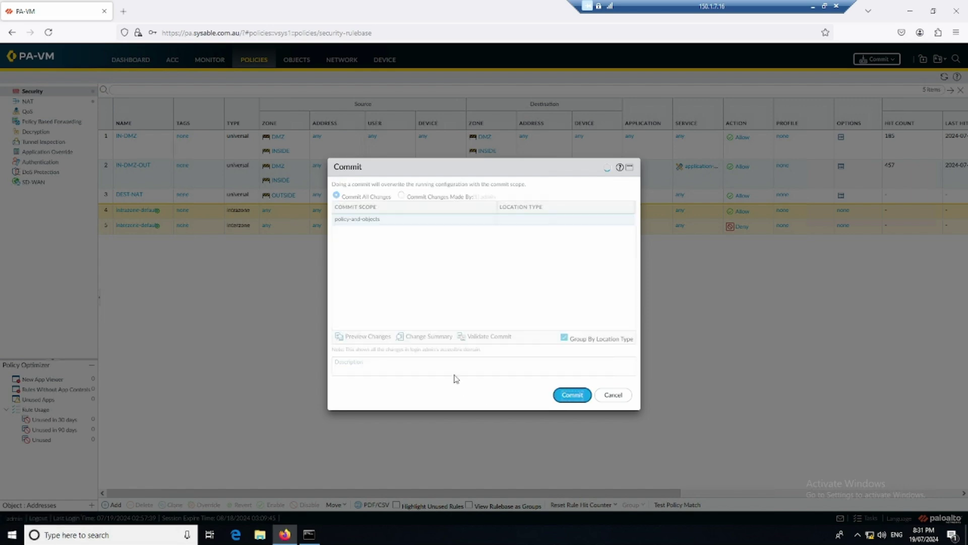
pyautogui.press('Return')
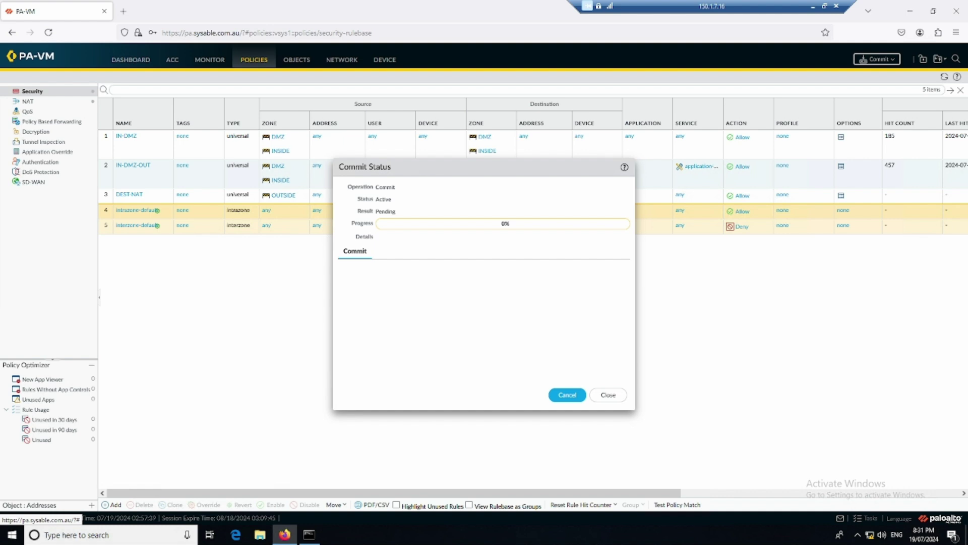
# Close the commit status and inspect the advanced settings of network interface ethernet1/1, including its management profile, then cancel the dialog.
pyautogui.click(618, 395)
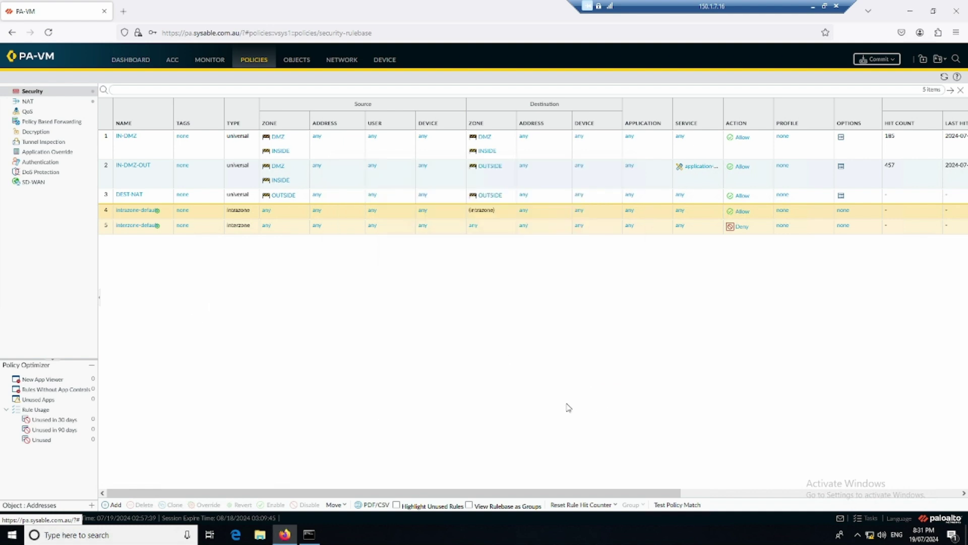
pyautogui.click(348, 61)
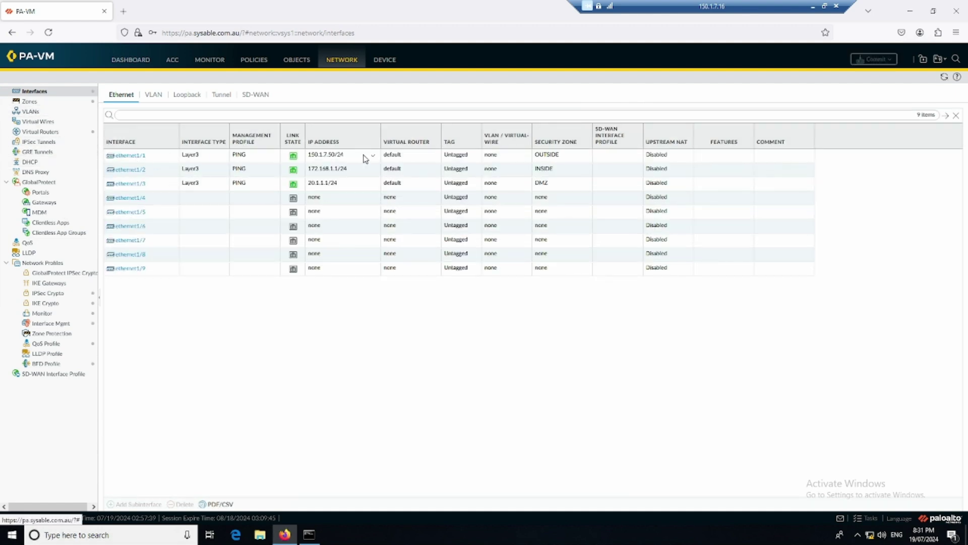
pyautogui.click(132, 158)
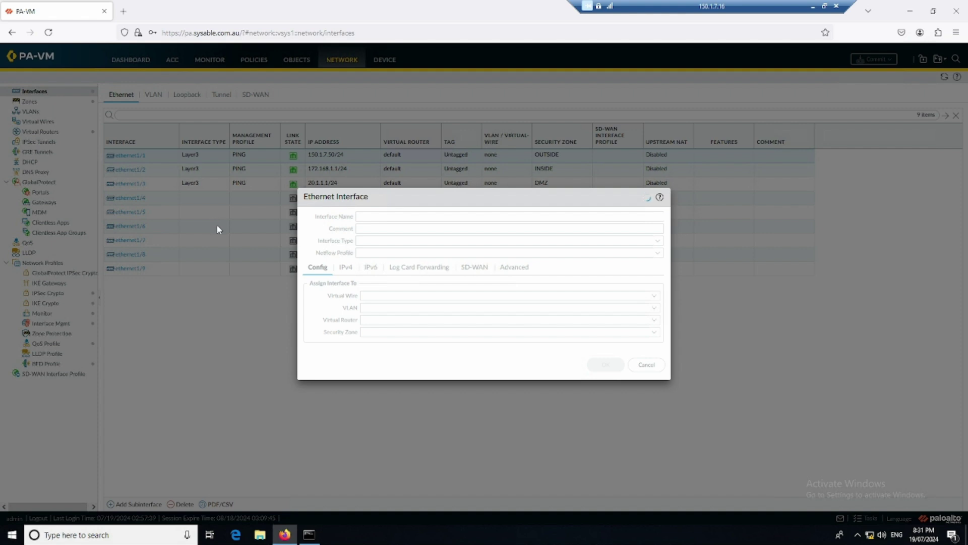
pyautogui.click(448, 268)
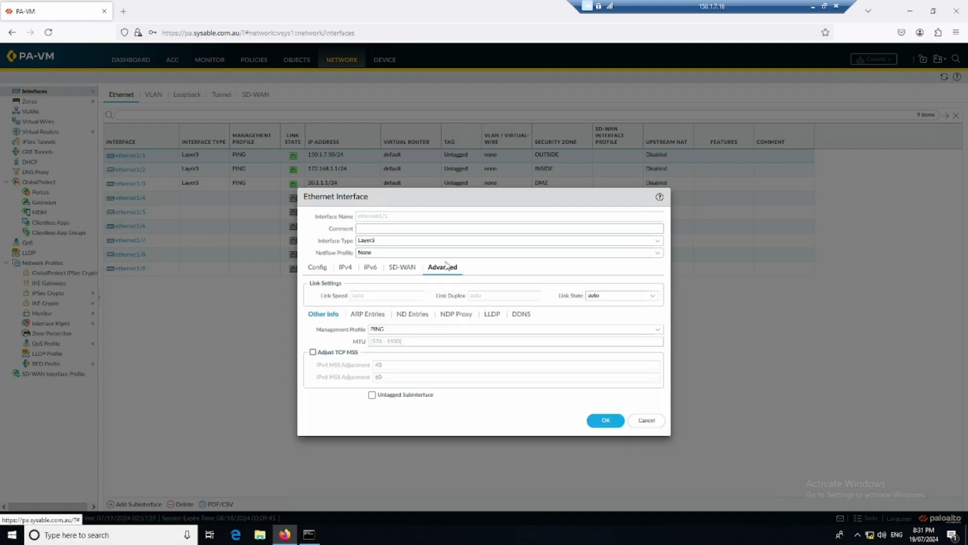
pyautogui.click(643, 421)
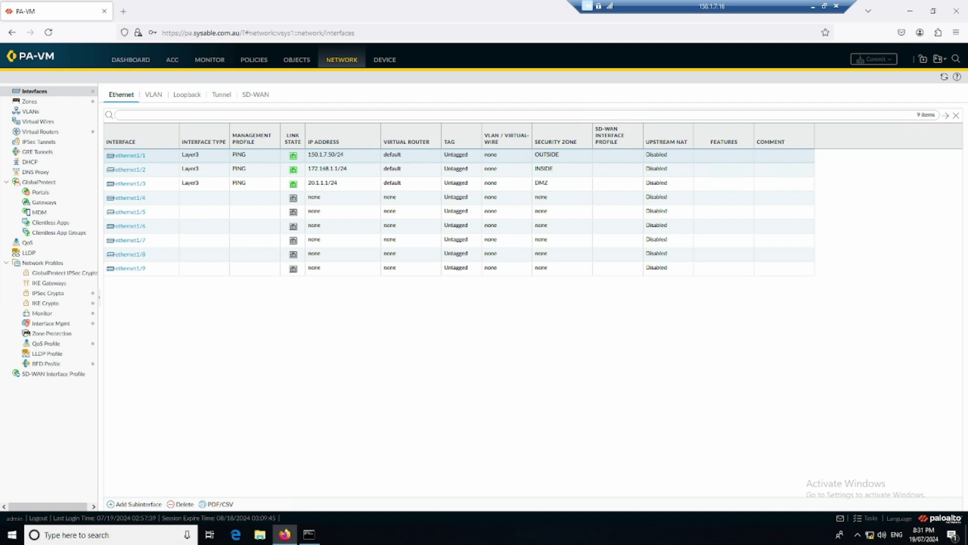
# In Command Prompt, ping 150.1.7.50 again, compare it with the first ping's reply, and stop the running ping.
pyautogui.hotkey('alt', 'Tab')
pyautogui.moveTo(396, 128); pyautogui.dragTo(406, 116)
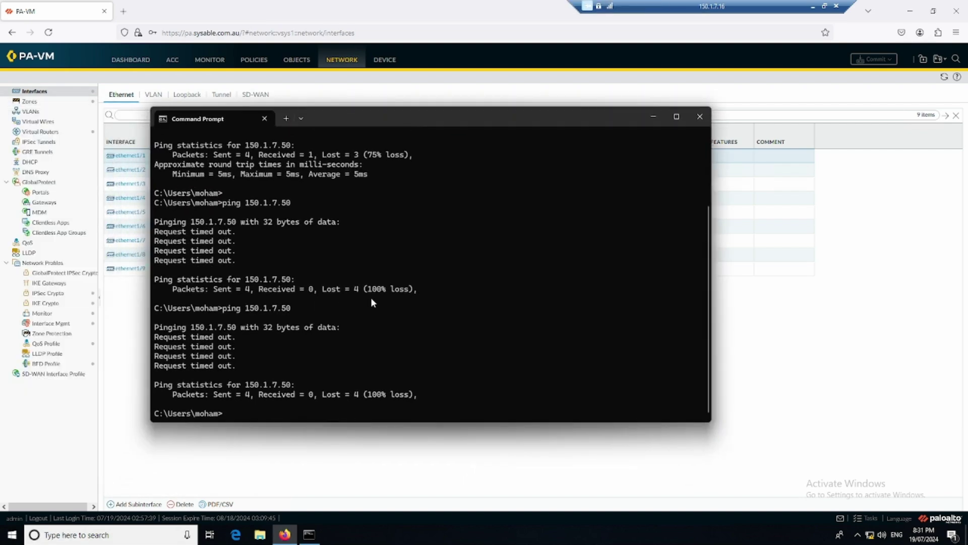
pyautogui.press('Up')
pyautogui.press('Return')
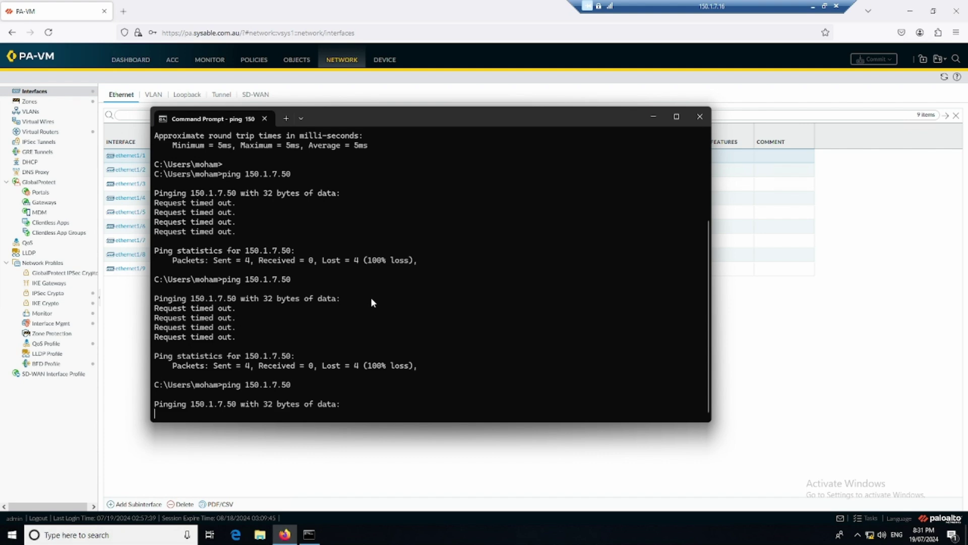
pyautogui.scroll(5, 341, 299)
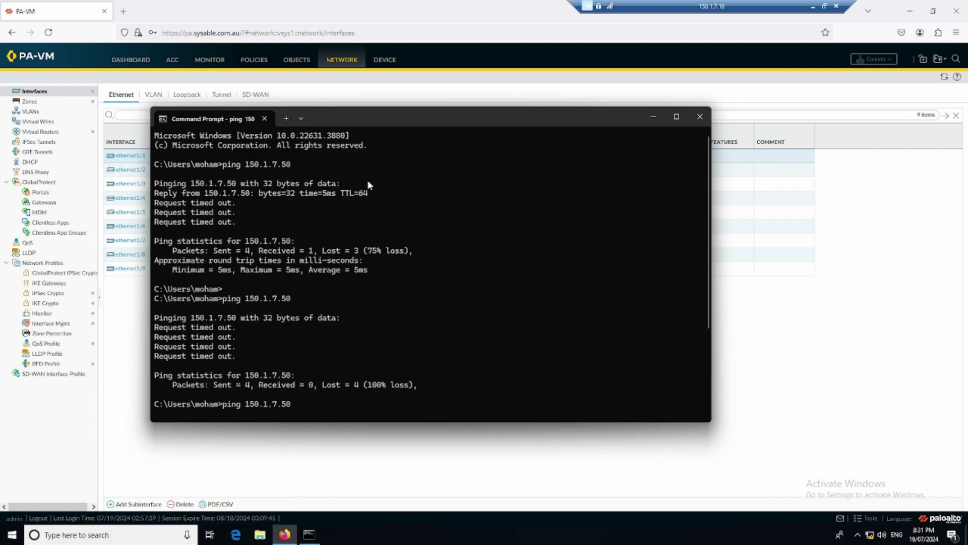
pyautogui.moveTo(371, 193); pyautogui.dragTo(207, 194)
pyautogui.click(310, 225)
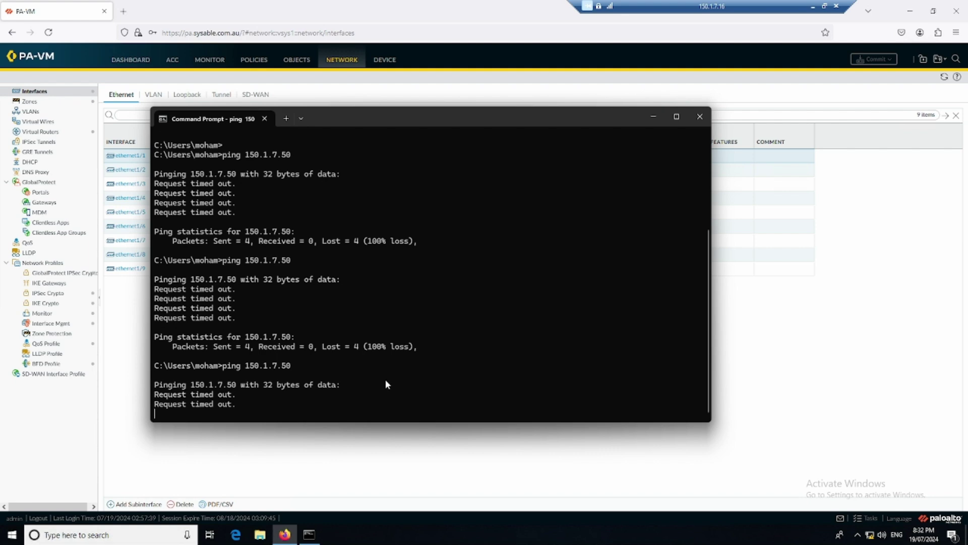
pyautogui.hotkey('ctrl', 'c')
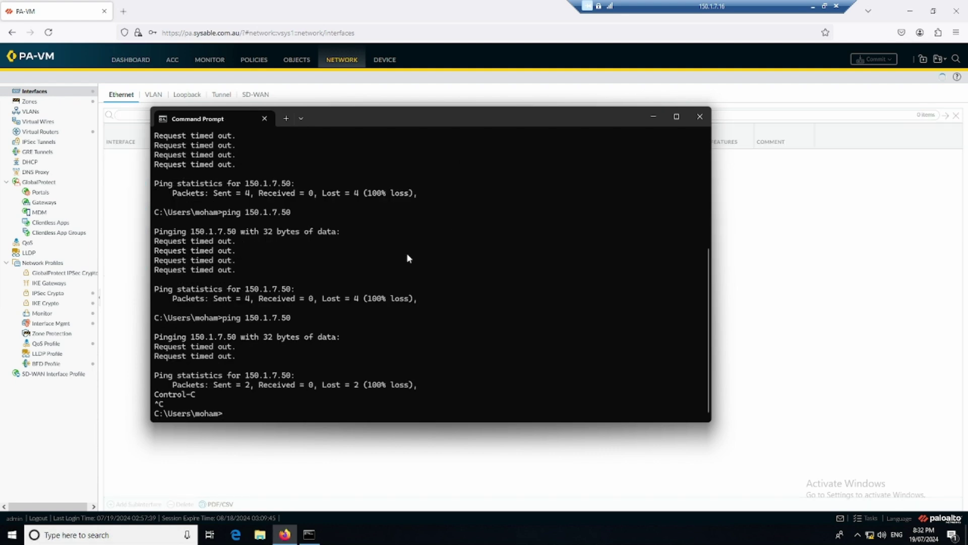
# Run ipconfig and check the IPv4 address of the VMware Network Adapter VMnet8.
pyautogui.press('Return')
pyautogui.press('Return')
pyautogui.write('ipconfig')
pyautogui.press('Return')
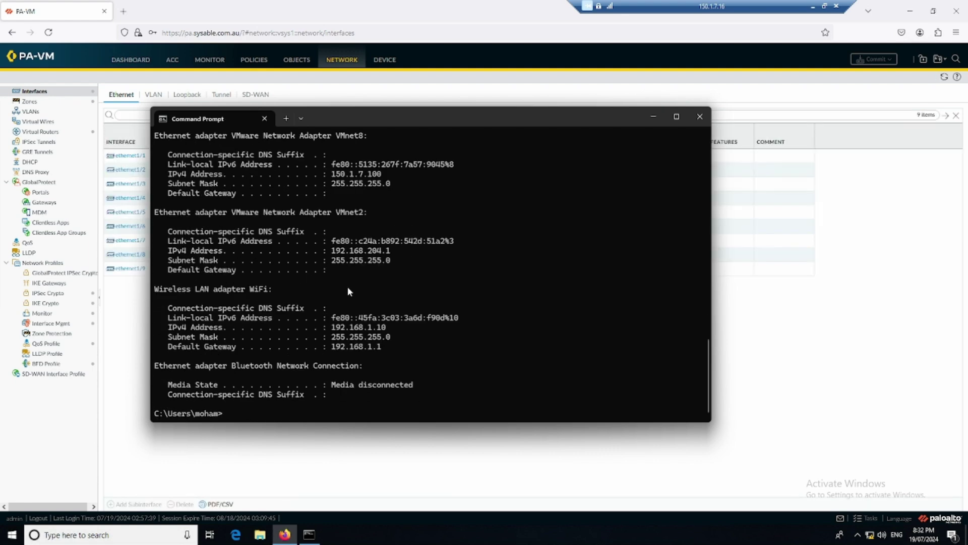
pyautogui.scroll(1, 349, 283)
pyautogui.moveTo(382, 203); pyautogui.dragTo(327, 202)
pyautogui.scroll(-1, 387, 232)
pyautogui.press('Return')
pyautogui.press('Return')
pyautogui.press('Return')
pyautogui.press('Return')
pyautogui.press('Return')
pyautogui.press('Return')
pyautogui.press('Return')
pyautogui.press('Return')
pyautogui.press('Return')
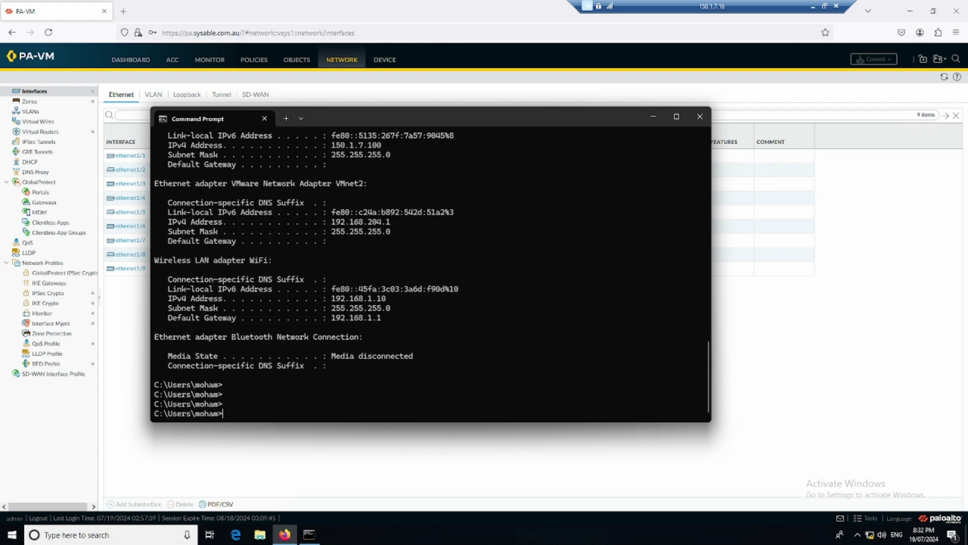
# Ping 150.1.7.50 once more and minimize the Command Prompt window.
pyautogui.write('ping 150.1.7.50')
pyautogui.press('Return')
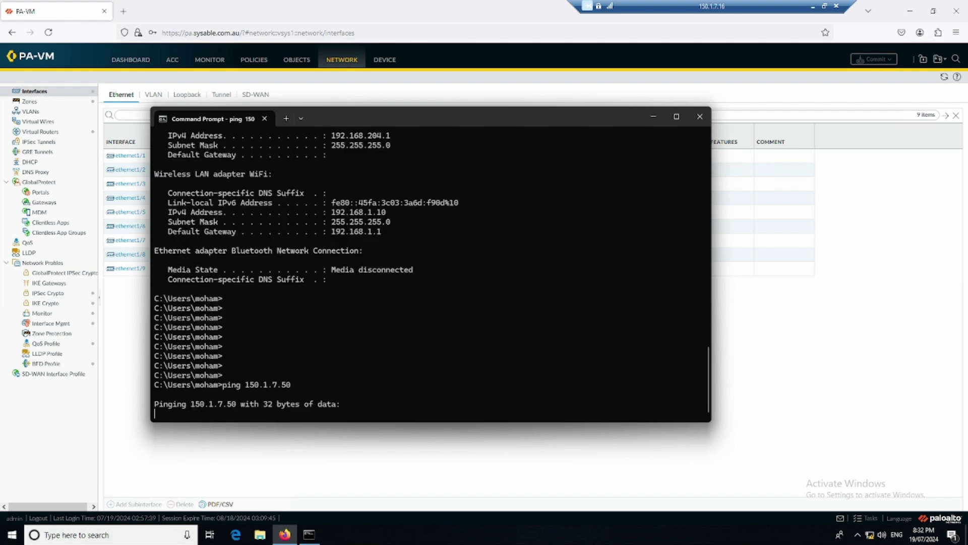
pyautogui.click(653, 117)
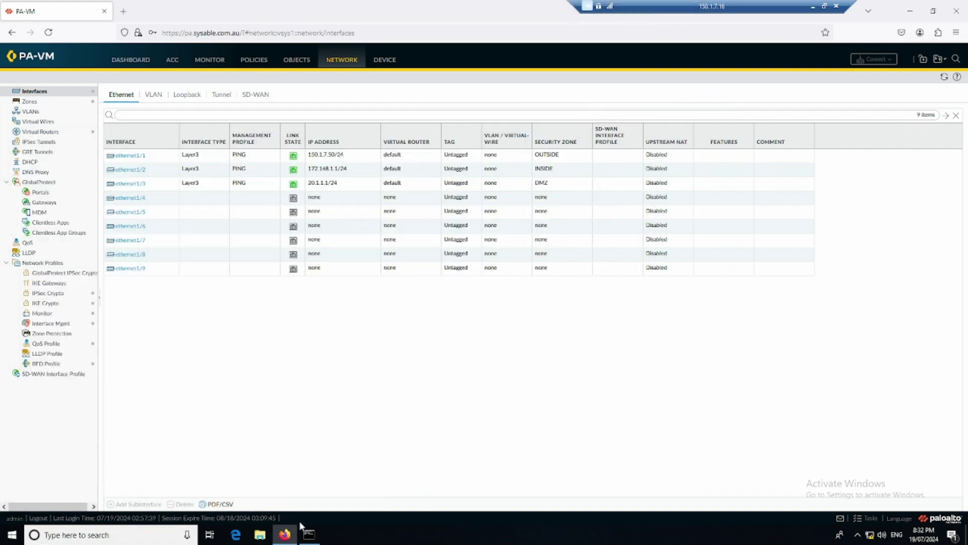
pyautogui.click(855, 519)
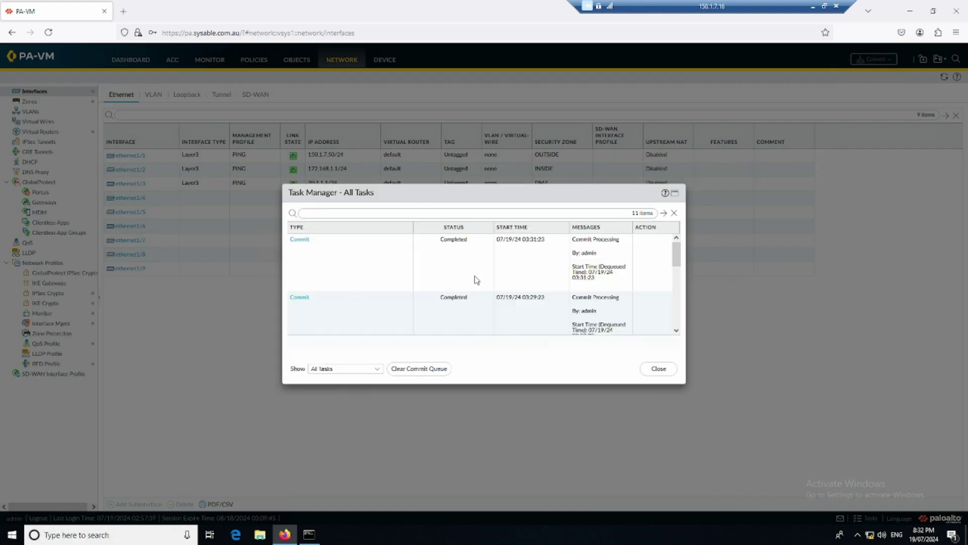
pyautogui.click(658, 368)
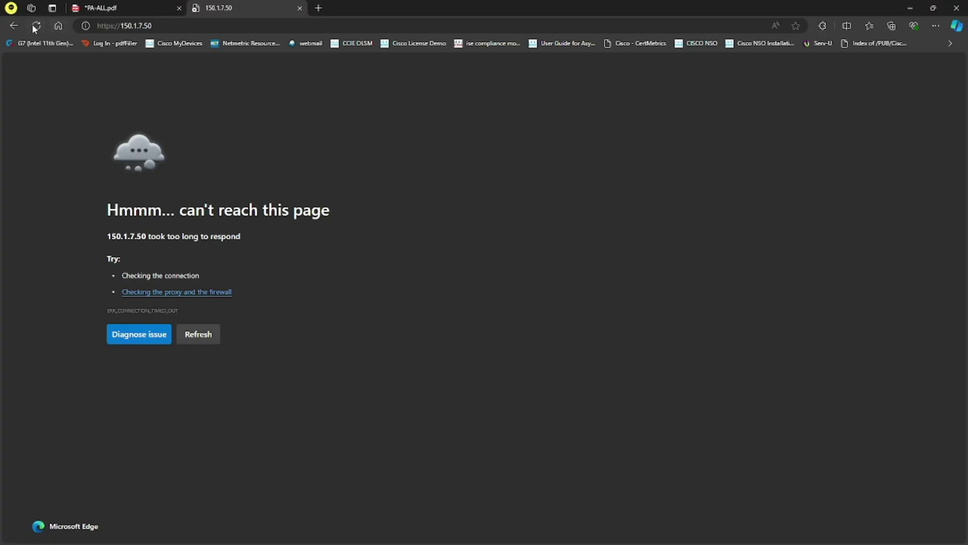
pyautogui.click(37, 26)
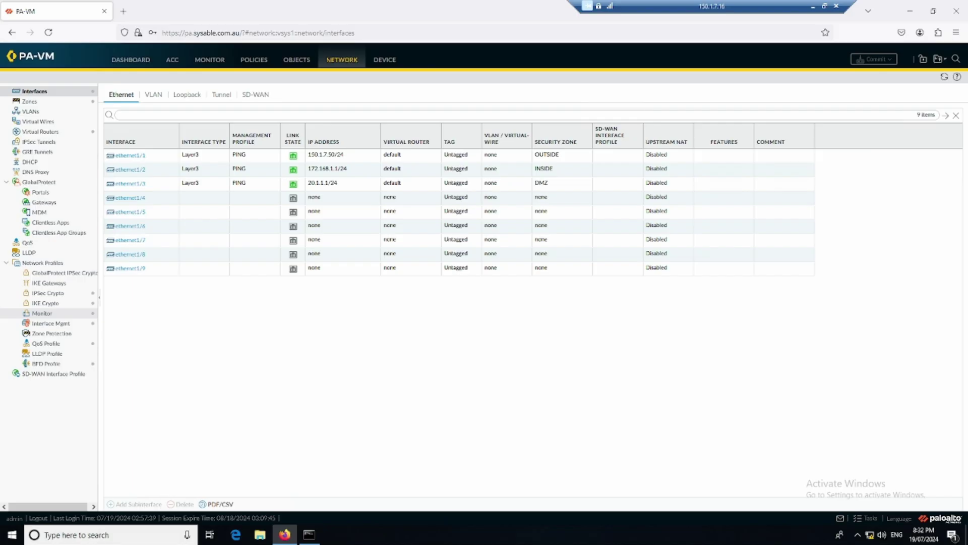
# In the remote Firefox, test internet access by loading the Facebook shortcut in a new tab and close that tab.
pyautogui.click(123, 11)
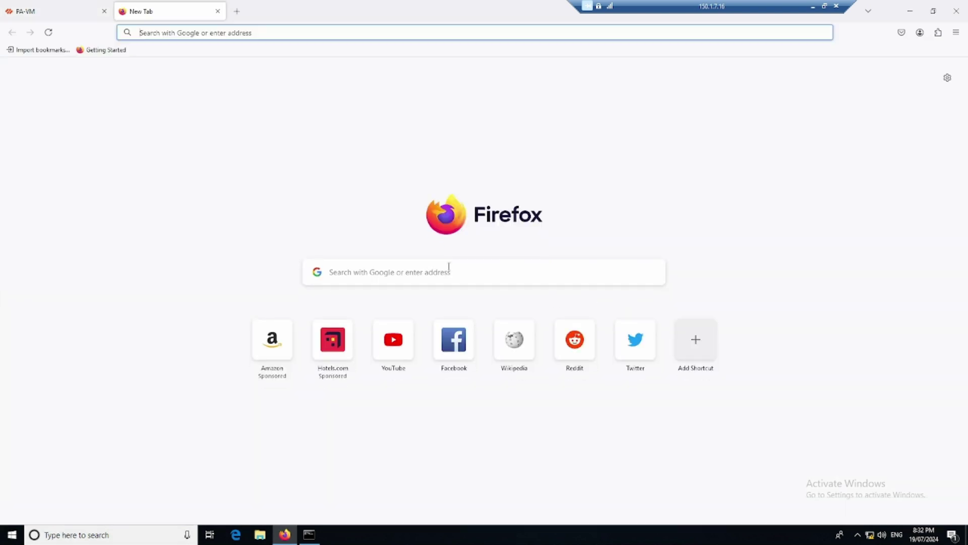
pyautogui.click(456, 343)
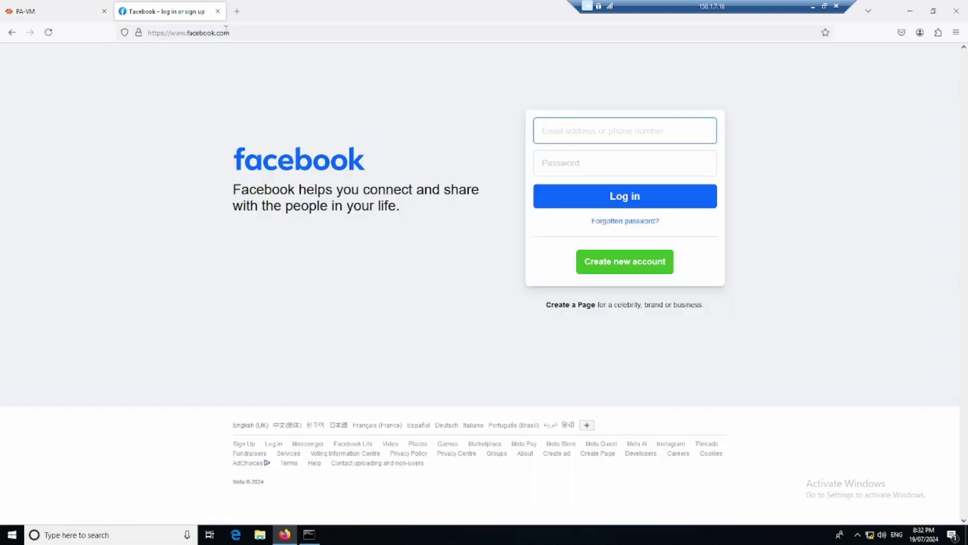
pyautogui.click(217, 11)
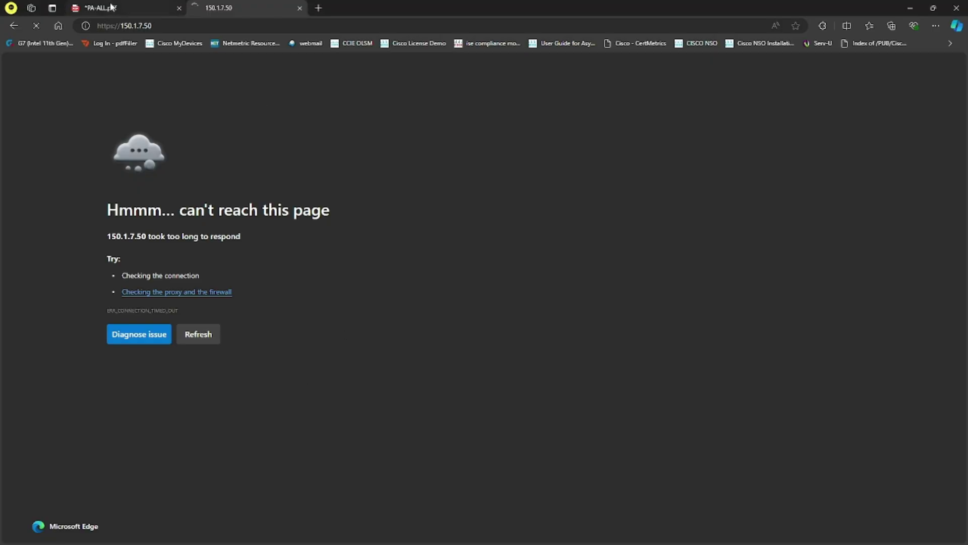
# On the lab topology in PA-ALL.pdf, draw traffic paths from INSIDE through PA-VM to OUTSIDE and from OUTSIDE to the DMZ.
pyautogui.click(113, 7)
pyautogui.moveTo(290, 238)
pyautogui.mouseDown()
pyautogui.moveTo(496, 294)
pyautogui.moveTo(665, 303)
pyautogui.mouseUp()
pyautogui.moveTo(526, 292); pyautogui.dragTo(655, 277)
pyautogui.moveTo(543, 283)
pyautogui.mouseDown()
pyautogui.moveTo(514, 348)
pyautogui.moveTo(536, 342)
pyautogui.mouseUp()
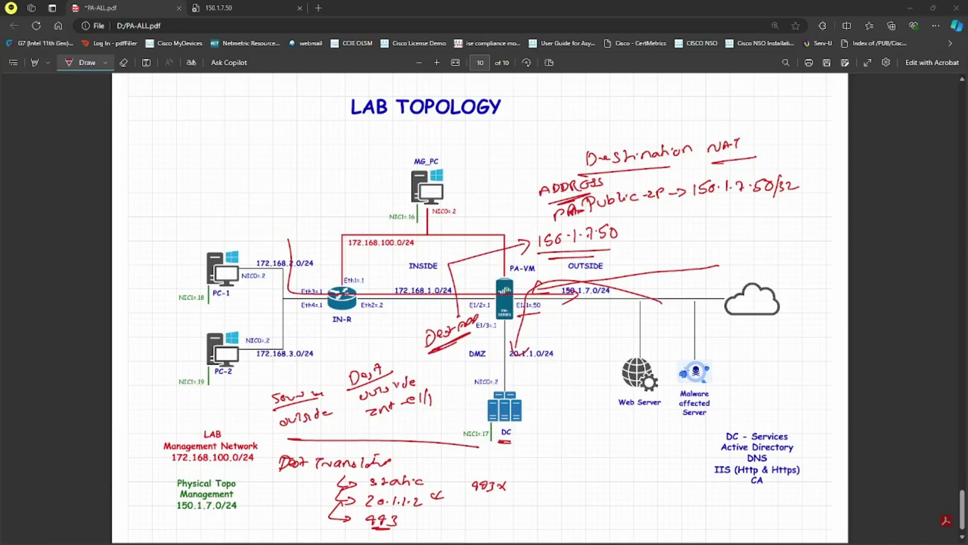
# Back in PA-VM, replace the DEST-NAT security rule's OUTSIDE destination zone with DMZ and save the rule.
pyautogui.hotkey('alt', 'Tab')
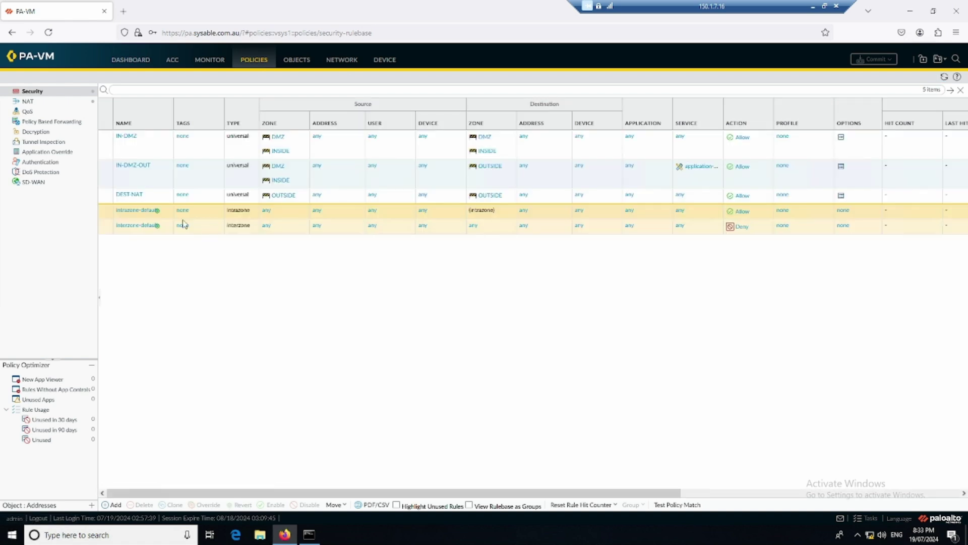
pyautogui.click(129, 194)
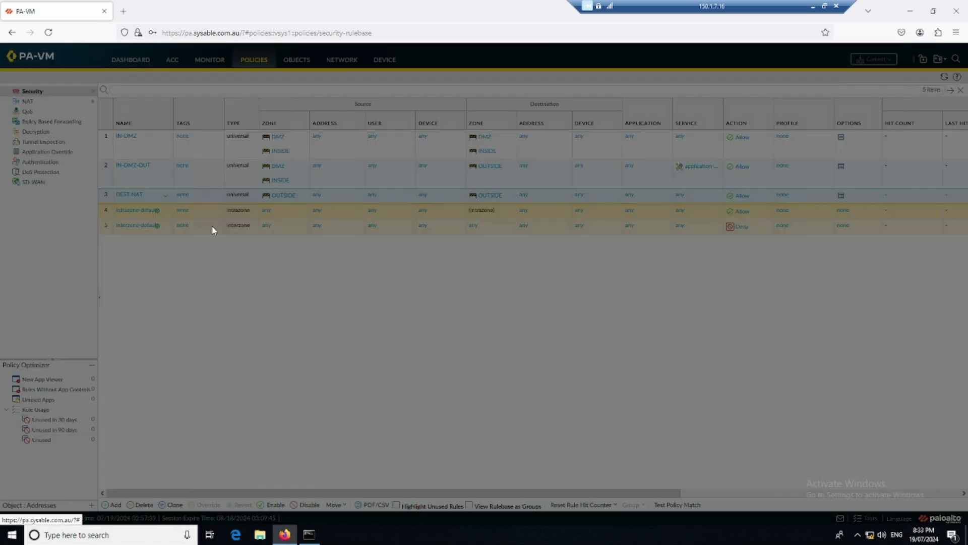
pyautogui.click(306, 217)
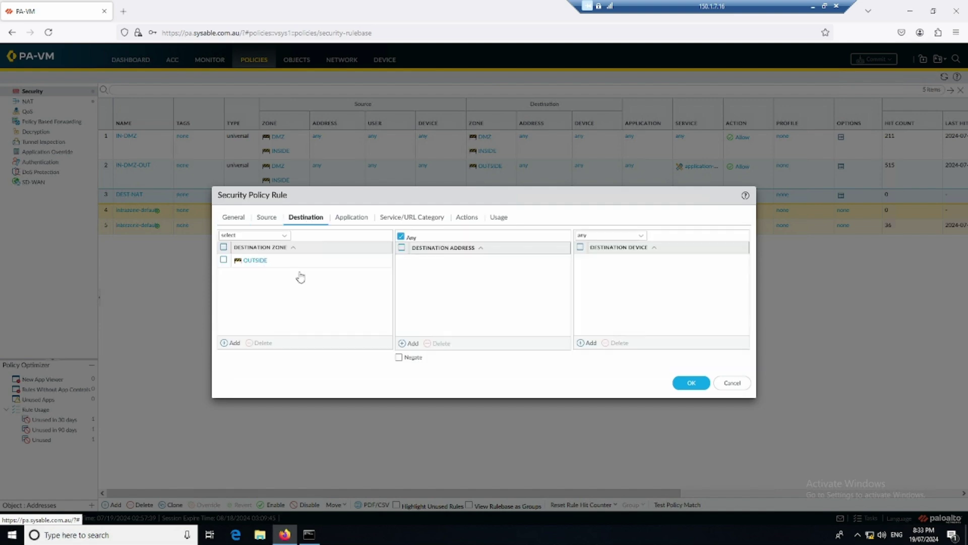
pyautogui.click(224, 260)
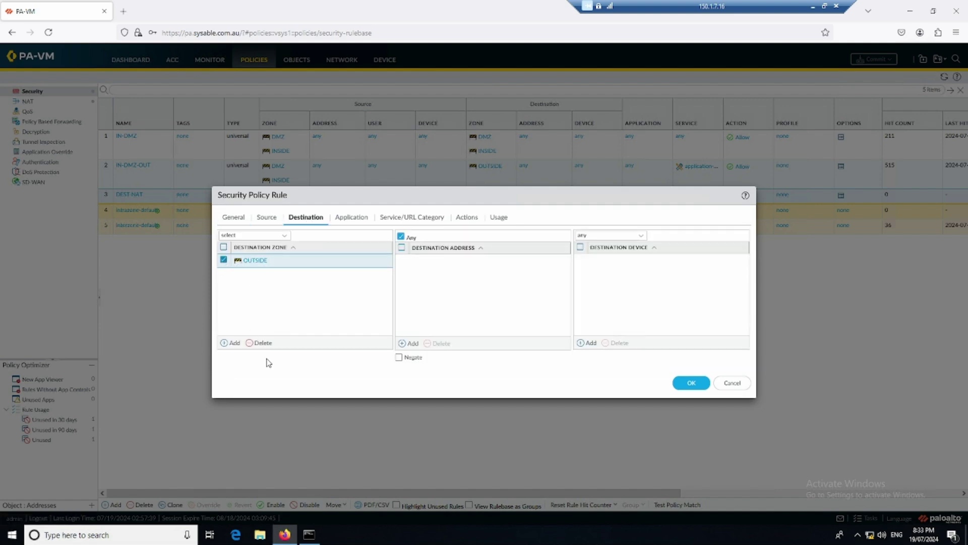
pyautogui.click(261, 343)
pyautogui.click(232, 343)
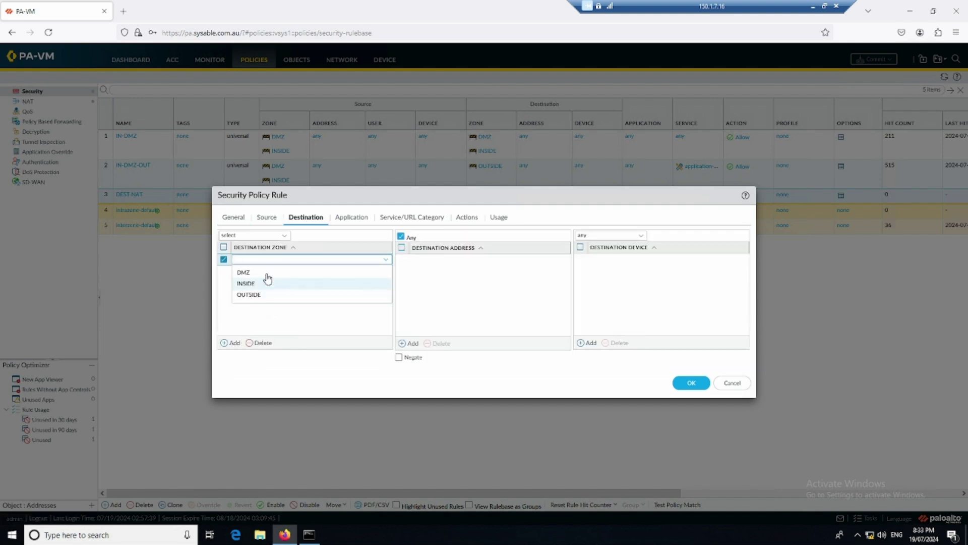
pyautogui.click(252, 272)
pyautogui.click(684, 382)
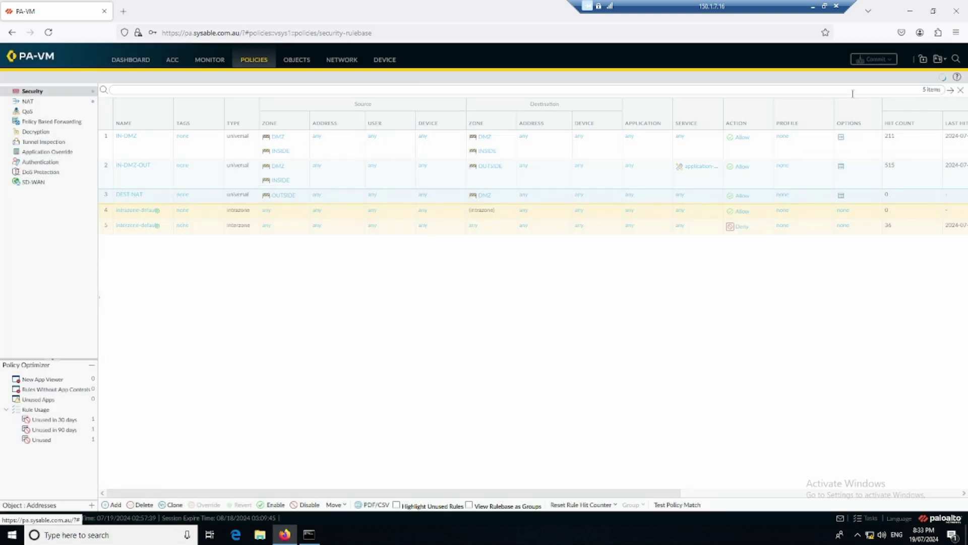
# Commit all changes to the firewall and close the commit status window.
pyautogui.click(875, 59)
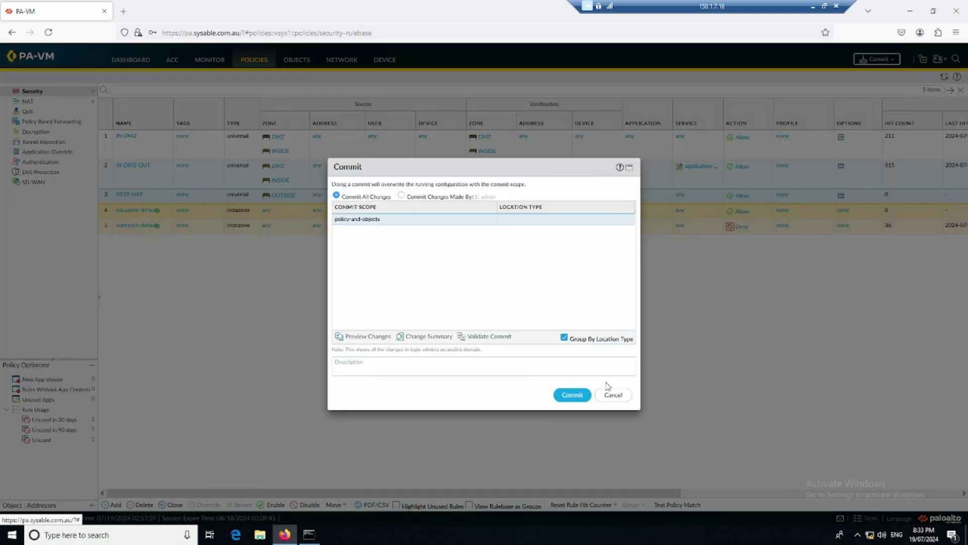
pyautogui.click(567, 395)
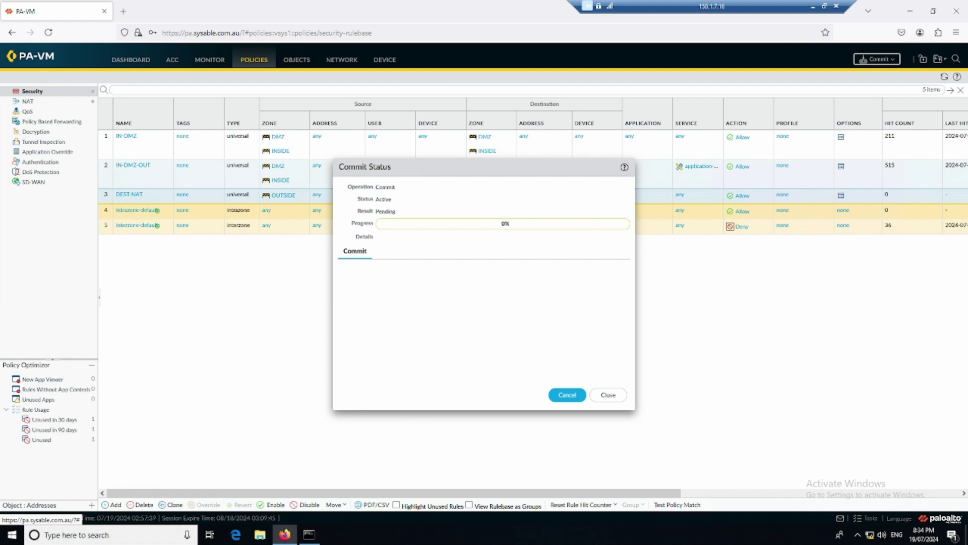
pyautogui.click(608, 395)
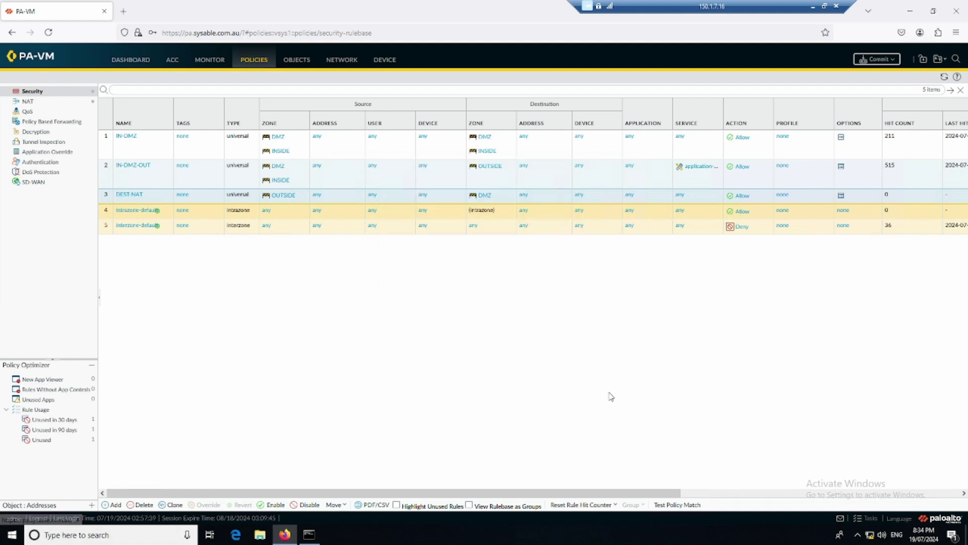
# In the DEST-NAT security rule, set the destination address to PA-Public-IP.
pyautogui.click(134, 195)
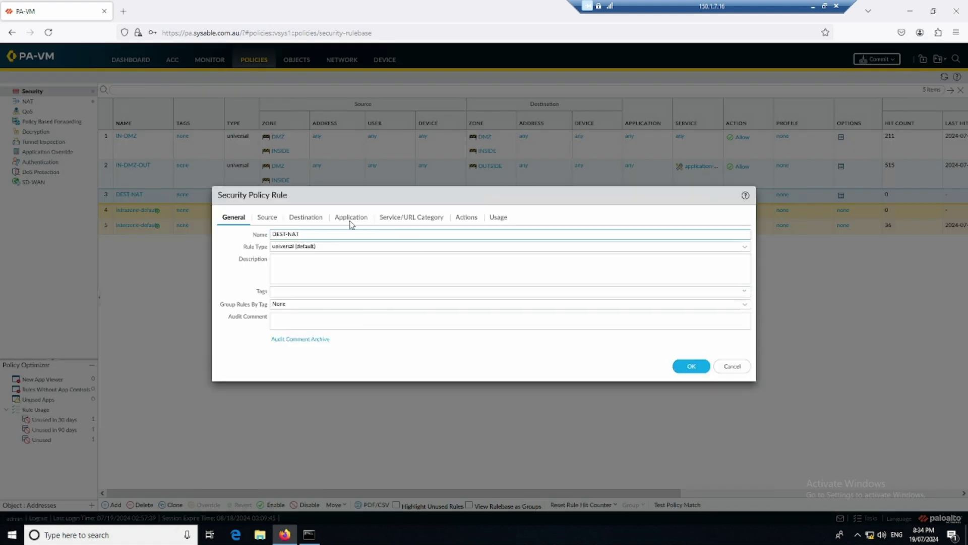
pyautogui.click(349, 218)
pyautogui.click(403, 218)
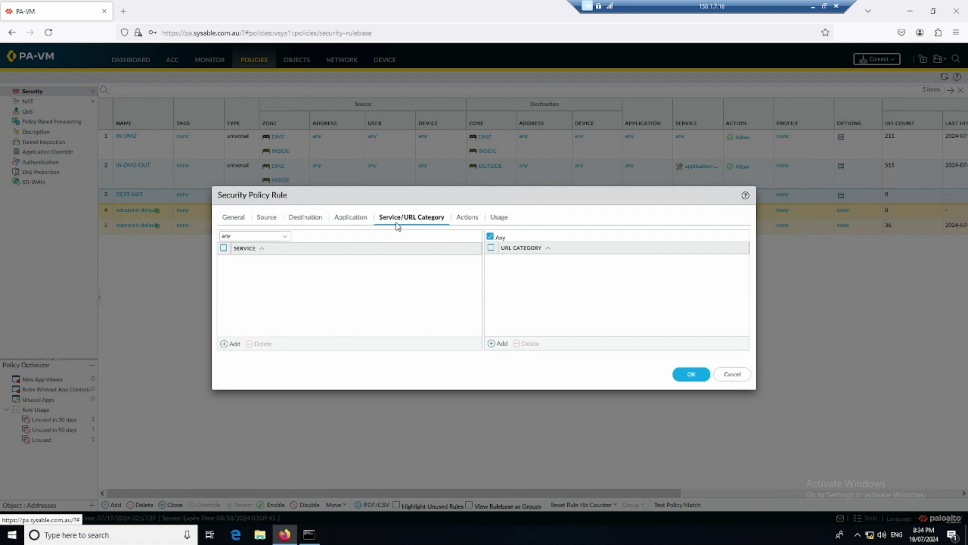
pyautogui.click(320, 222)
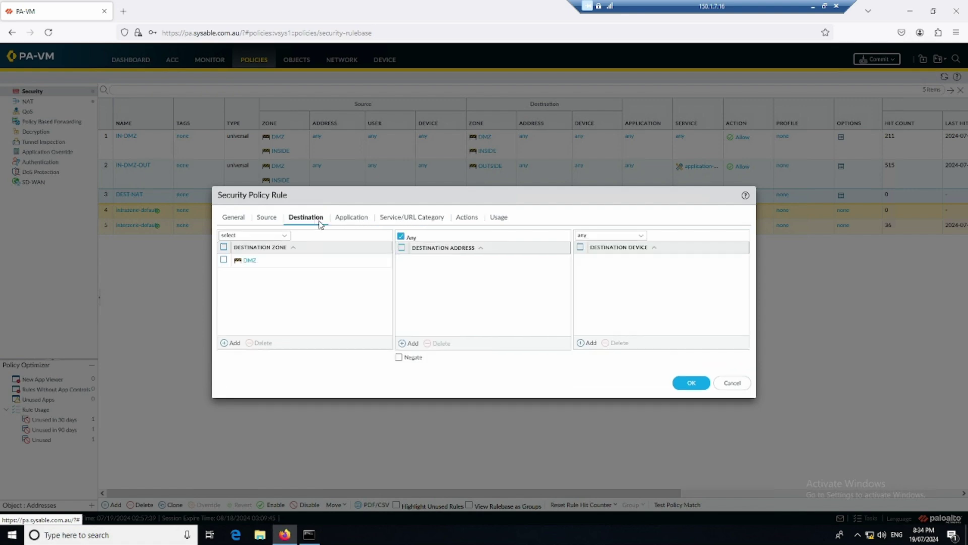
pyautogui.click(590, 343)
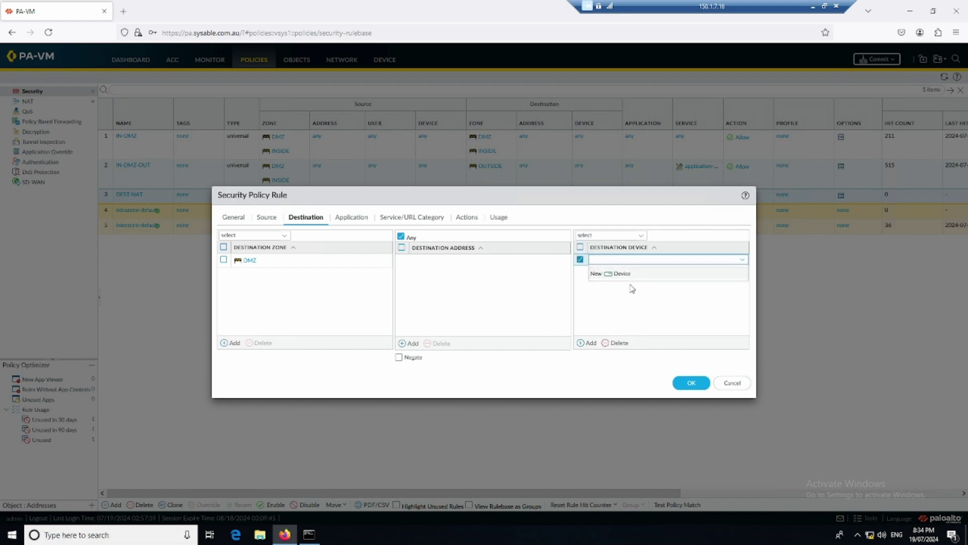
pyautogui.click(617, 343)
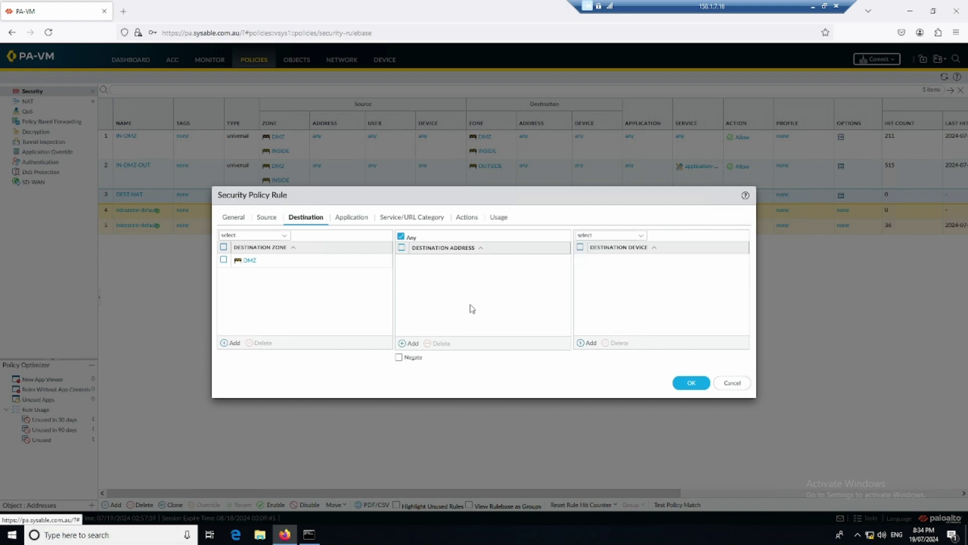
pyautogui.click(412, 343)
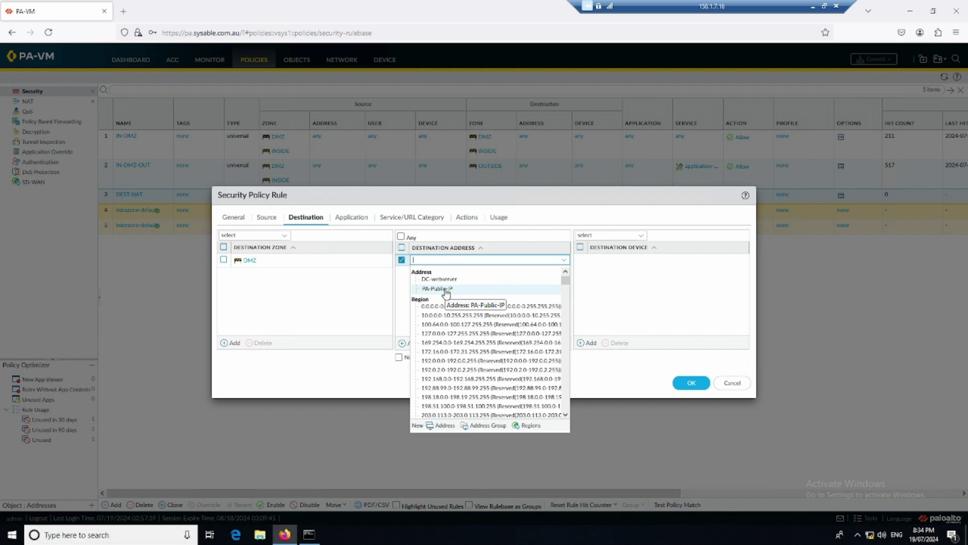
pyautogui.click(446, 289)
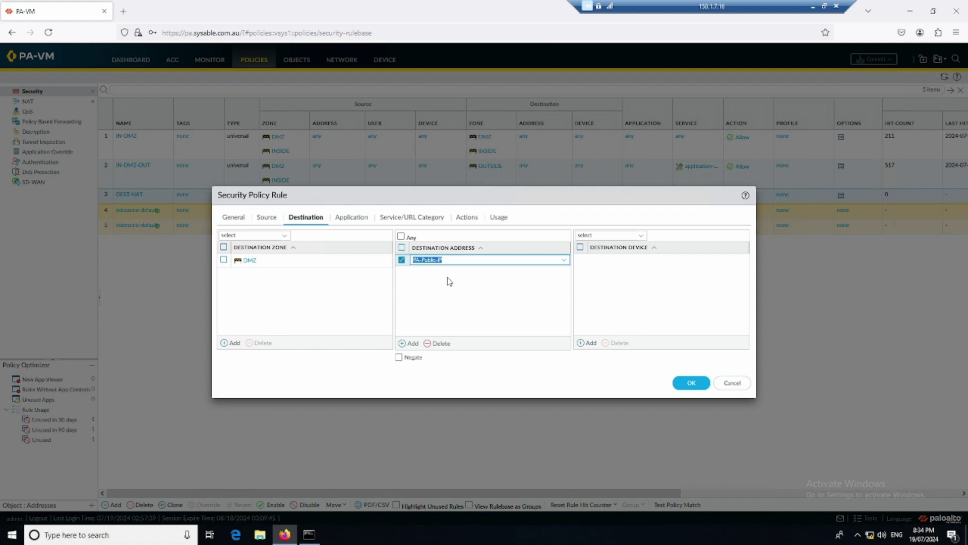
# Review the DEST-NAT rule's source, destination, application, service, action and usage settings and save the rule.
pyautogui.click(262, 220)
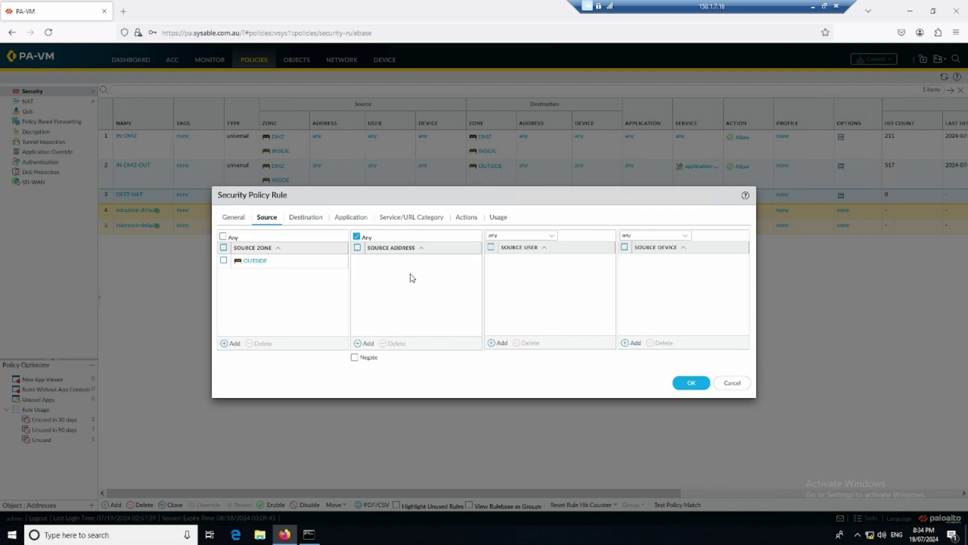
pyautogui.click(306, 218)
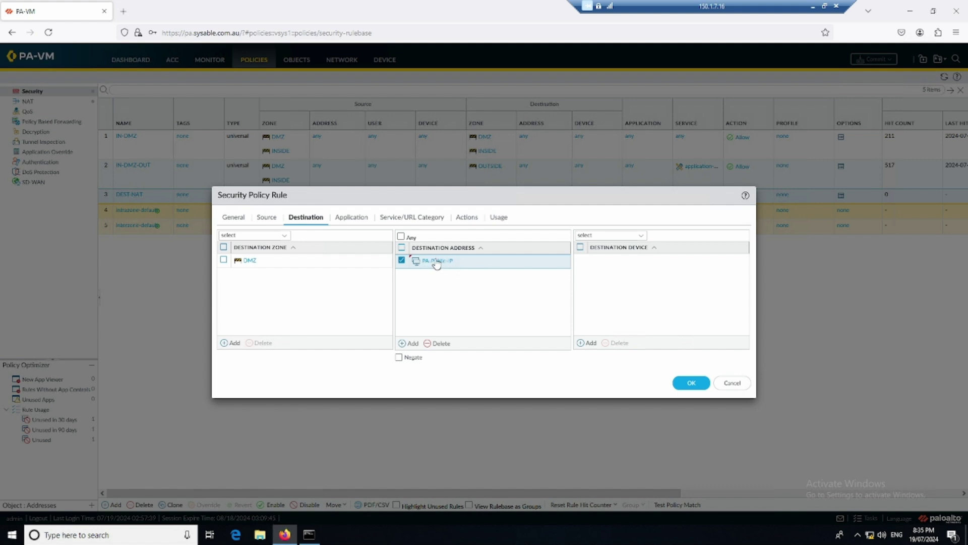
pyautogui.click(352, 218)
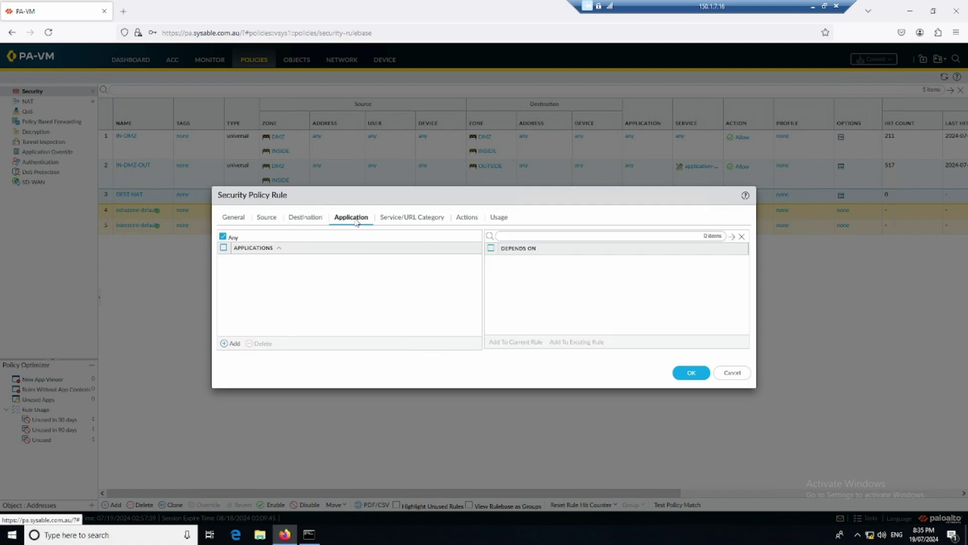
pyautogui.click(406, 222)
pyautogui.click(468, 221)
pyautogui.click(500, 221)
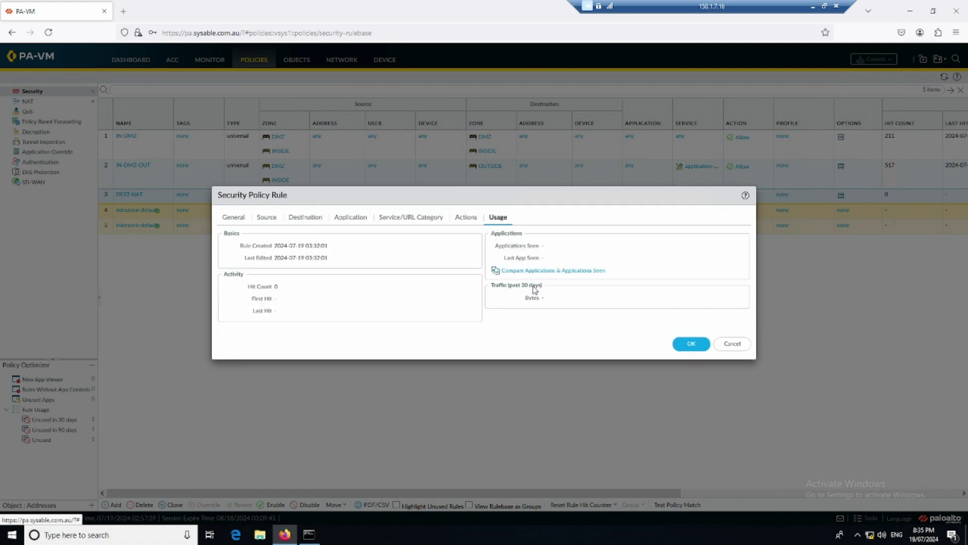
pyautogui.click(688, 343)
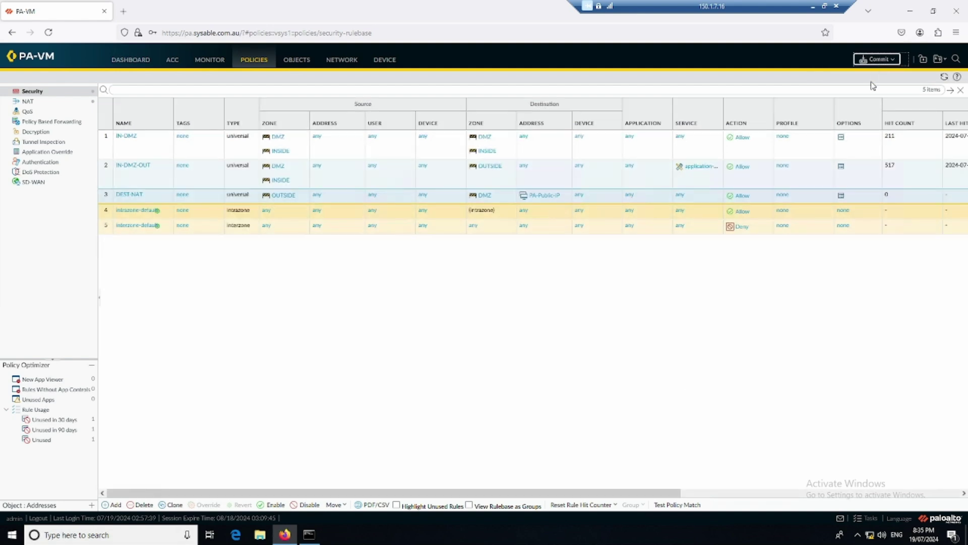
# Commit all changes to the firewall and check the commit's progress in the Task Manager.
pyautogui.click(878, 59)
pyautogui.click(570, 393)
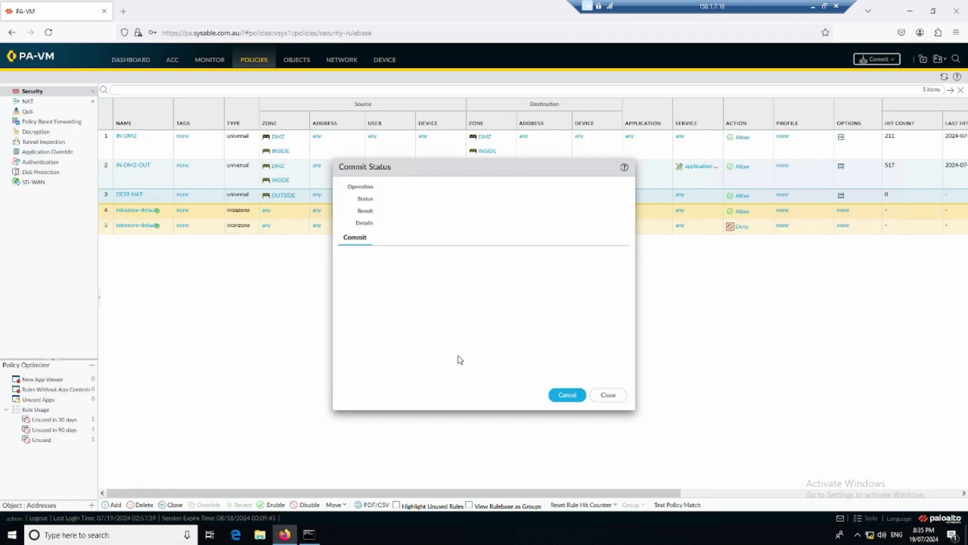
pyautogui.click(609, 395)
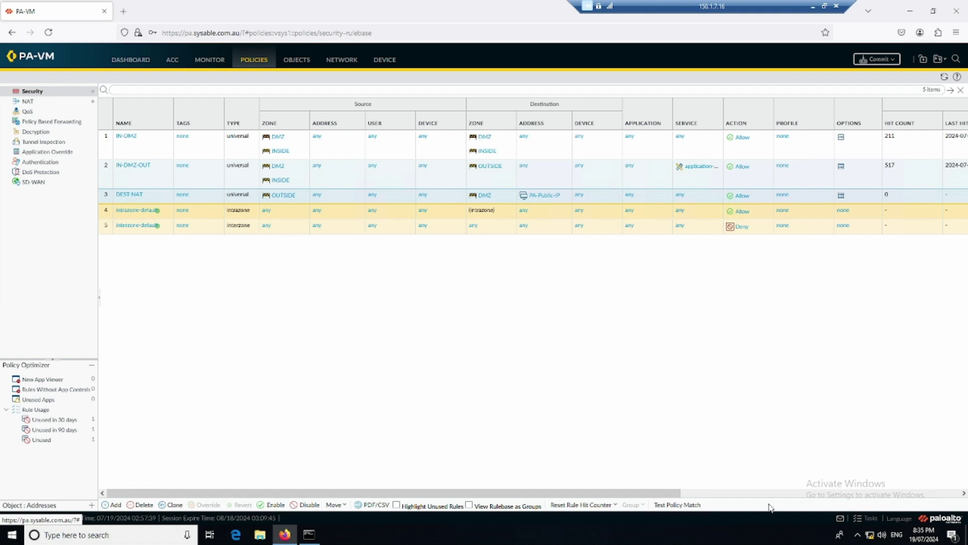
pyautogui.click(867, 518)
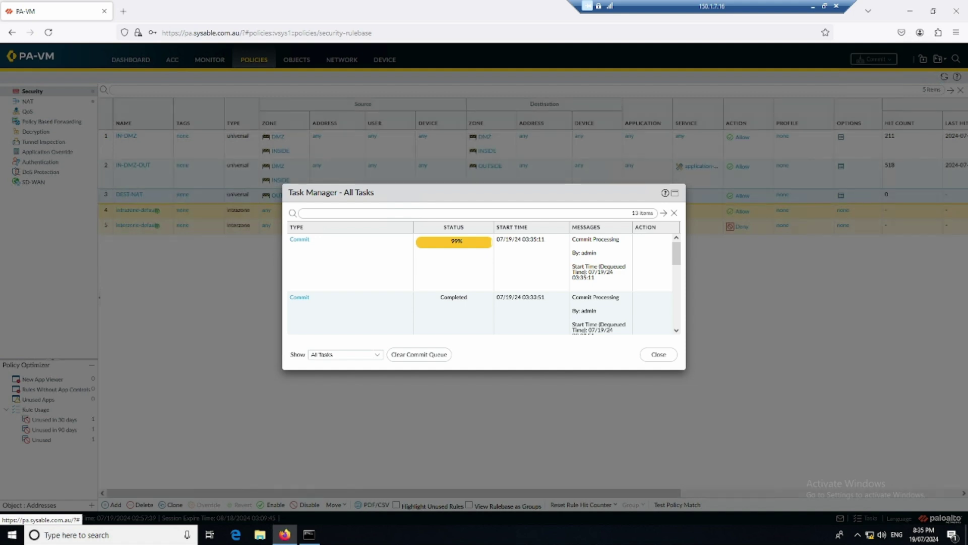
pyautogui.hotkey('alt', 'Tab')
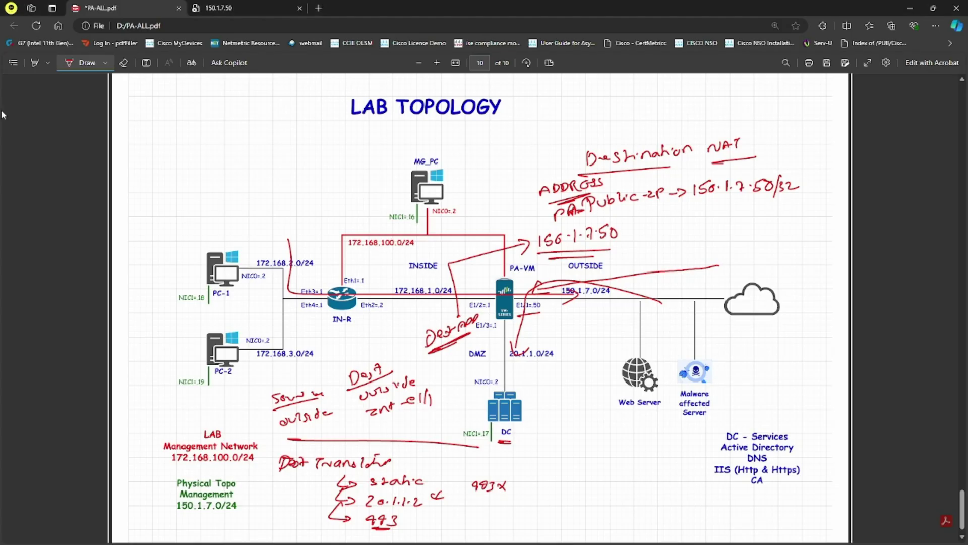
pyautogui.click(242, 7)
pyautogui.click(37, 26)
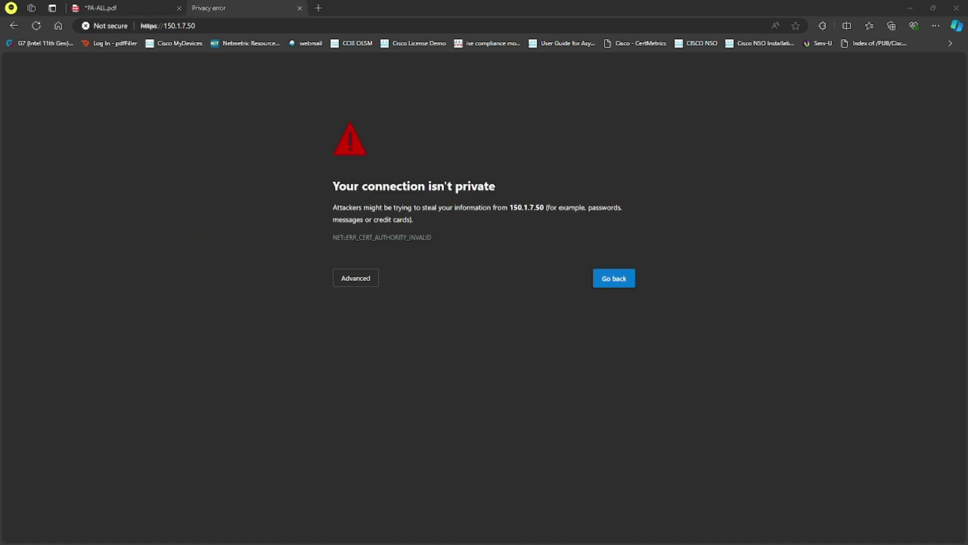
pyautogui.click(356, 278)
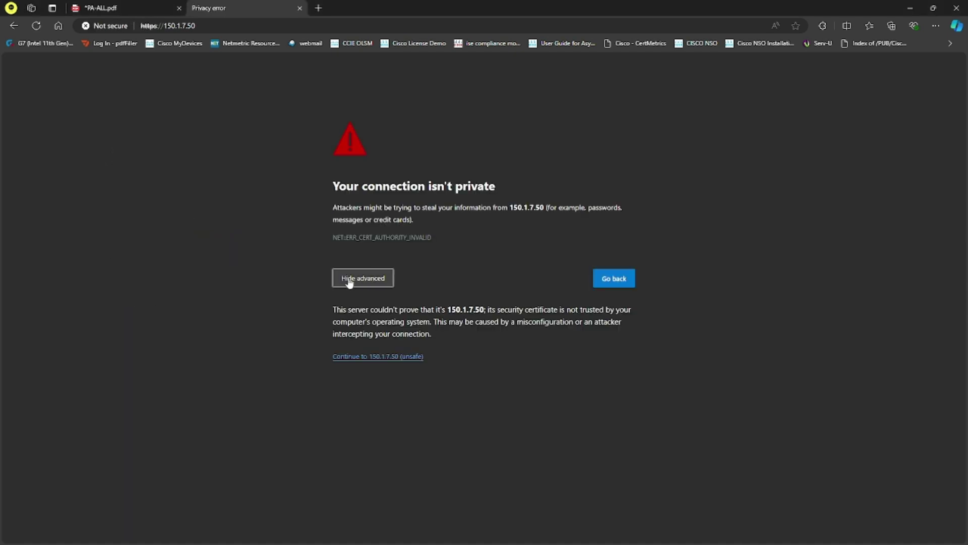
pyautogui.click(380, 361)
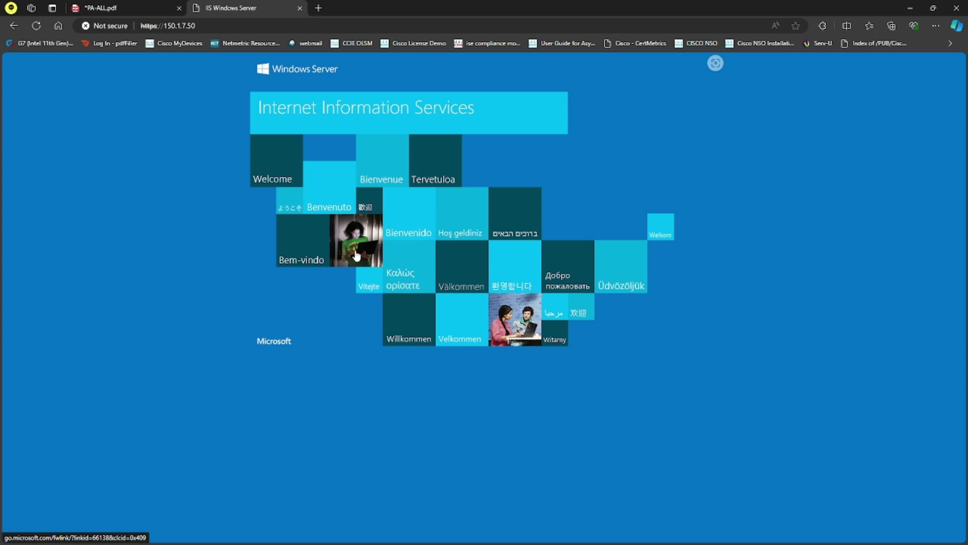
# In PA-ALL.pdf, draw an incoming arrow above the internet cloud and erase the old traffic-path lines around PA-VM.
pyautogui.click(104, 8)
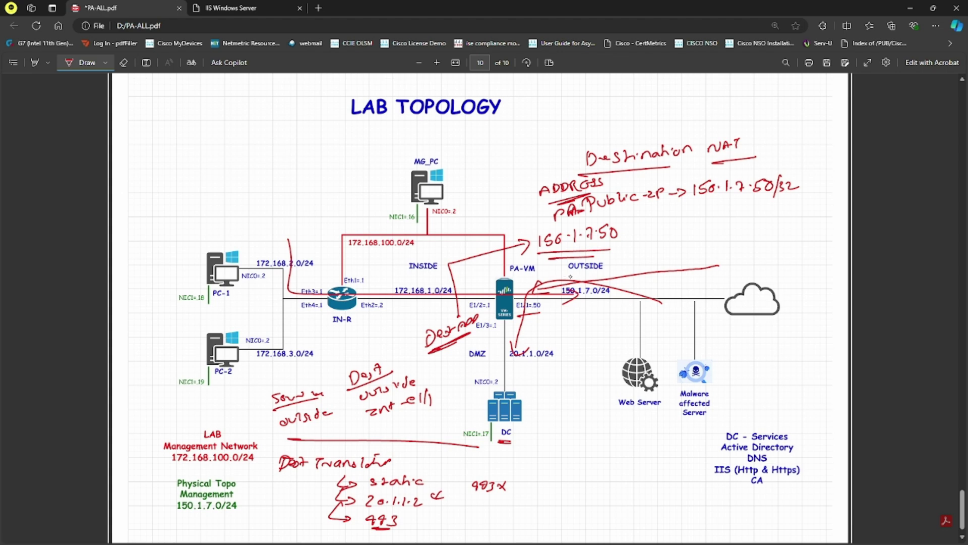
pyautogui.moveTo(780, 235)
pyautogui.mouseDown()
pyautogui.moveTo(752, 234)
pyautogui.moveTo(764, 240)
pyautogui.mouseUp()
pyautogui.click(123, 63)
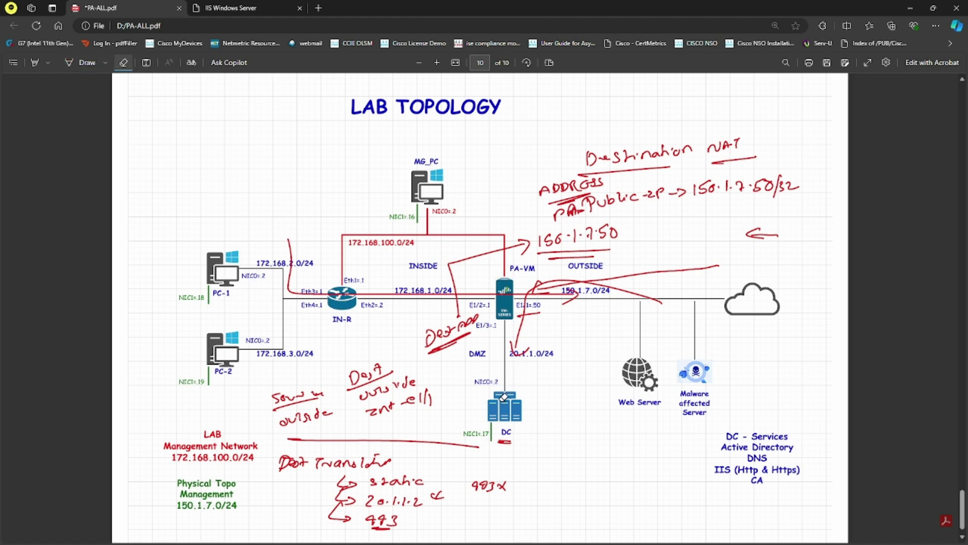
pyautogui.moveTo(544, 363); pyautogui.dragTo(547, 340)
pyautogui.click(524, 318)
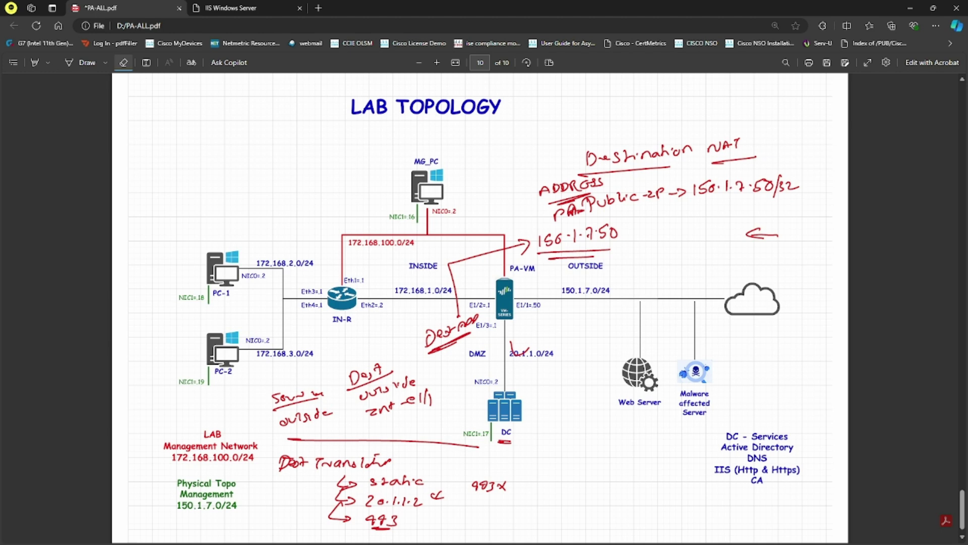
# Underline the outside source and destination notes and E1/1, draw an arrow from OUTSIDE towards PA-VM, and box 150.1.7.50.
pyautogui.click(83, 62)
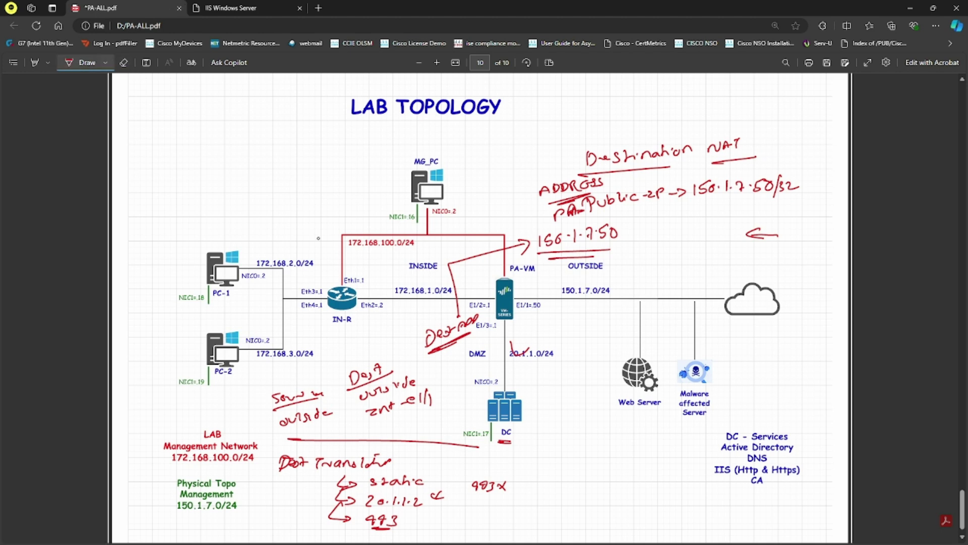
pyautogui.moveTo(278, 426); pyautogui.dragTo(321, 430)
pyautogui.moveTo(393, 405); pyautogui.dragTo(409, 399)
pyautogui.moveTo(521, 316); pyautogui.dragTo(541, 318)
pyautogui.moveTo(634, 318); pyautogui.dragTo(565, 315)
pyautogui.moveTo(567, 308)
pyautogui.mouseDown()
pyautogui.moveTo(554, 313)
pyautogui.moveTo(568, 321)
pyautogui.mouseUp()
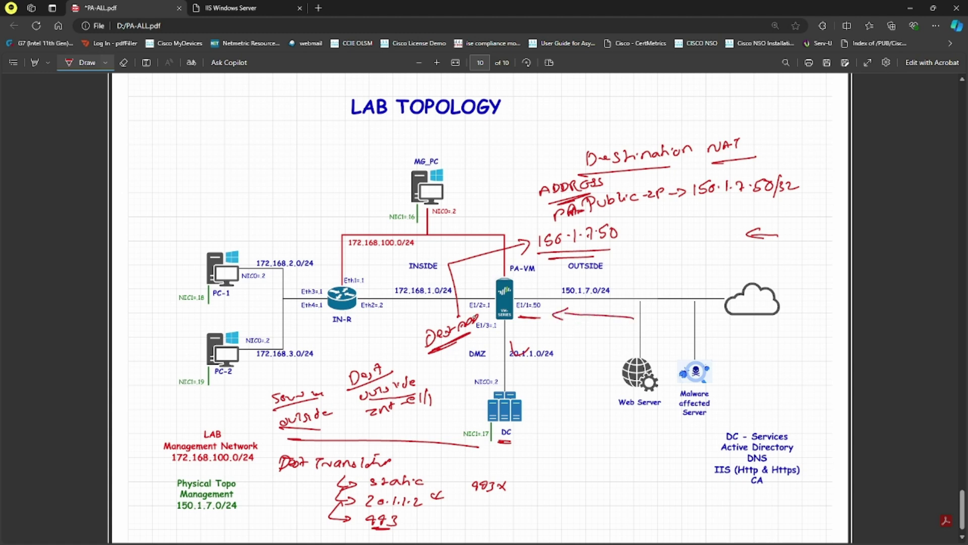
pyautogui.moveTo(532, 224)
pyautogui.mouseDown()
pyautogui.moveTo(549, 259)
pyautogui.moveTo(630, 232)
pyautogui.moveTo(533, 213)
pyautogui.mouseUp()
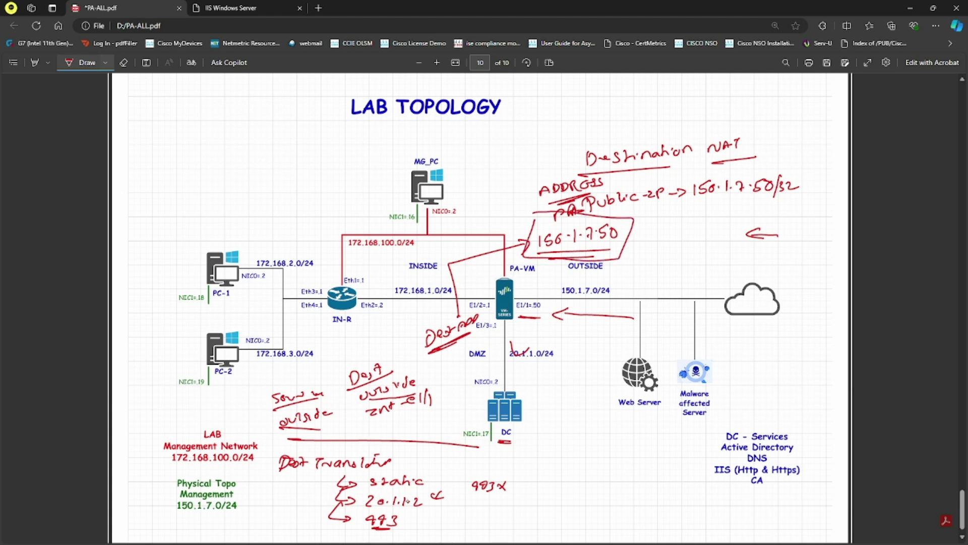
# In the destination translation notes, tick static, underline 20.1.1.2 and 443, and write 80 with a cross beside them.
pyautogui.moveTo(433, 477); pyautogui.dragTo(450, 473)
pyautogui.moveTo(363, 510); pyautogui.dragTo(424, 512)
pyautogui.moveTo(363, 529); pyautogui.dragTo(402, 529)
pyautogui.moveTo(495, 485)
pyautogui.mouseDown()
pyautogui.moveTo(511, 487)
pyautogui.moveTo(474, 510)
pyautogui.moveTo(481, 500)
pyautogui.mouseUp()
pyautogui.moveTo(484, 504); pyautogui.dragTo(496, 509)
pyautogui.moveTo(495, 502); pyautogui.dragTo(488, 508)
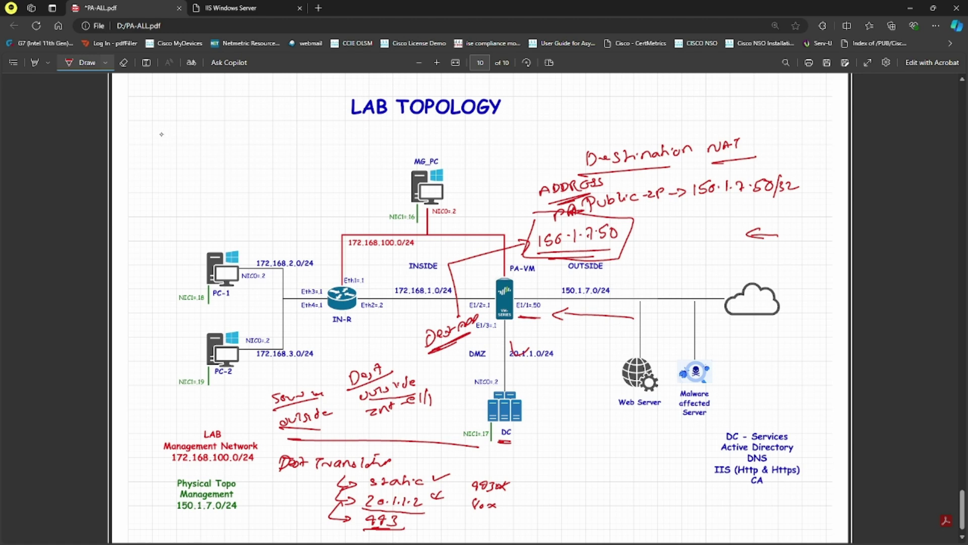
# Handwrite the security rule notes above PC-1: OUT with address any, and DMZ with public address 150.1.7.50.
pyautogui.moveTo(158, 133)
pyautogui.mouseDown()
pyautogui.moveTo(154, 138)
pyautogui.moveTo(174, 134)
pyautogui.mouseUp()
pyautogui.moveTo(175, 132)
pyautogui.mouseDown()
pyautogui.moveTo(185, 132)
pyautogui.moveTo(181, 144)
pyautogui.mouseUp()
pyautogui.moveTo(190, 140)
pyautogui.mouseDown()
pyautogui.moveTo(262, 137)
pyautogui.moveTo(277, 149)
pyautogui.mouseUp()
pyautogui.moveTo(156, 155)
pyautogui.mouseDown()
pyautogui.moveTo(156, 168)
pyautogui.moveTo(295, 161)
pyautogui.moveTo(257, 183)
pyautogui.mouseUp()
pyautogui.moveTo(267, 173)
pyautogui.mouseDown()
pyautogui.moveTo(326, 177)
pyautogui.moveTo(318, 180)
pyautogui.moveTo(325, 185)
pyautogui.mouseUp()
pyautogui.moveTo(328, 174)
pyautogui.mouseDown()
pyautogui.moveTo(337, 181)
pyautogui.moveTo(320, 188)
pyautogui.mouseUp()
pyautogui.moveTo(326, 171); pyautogui.dragTo(334, 171)
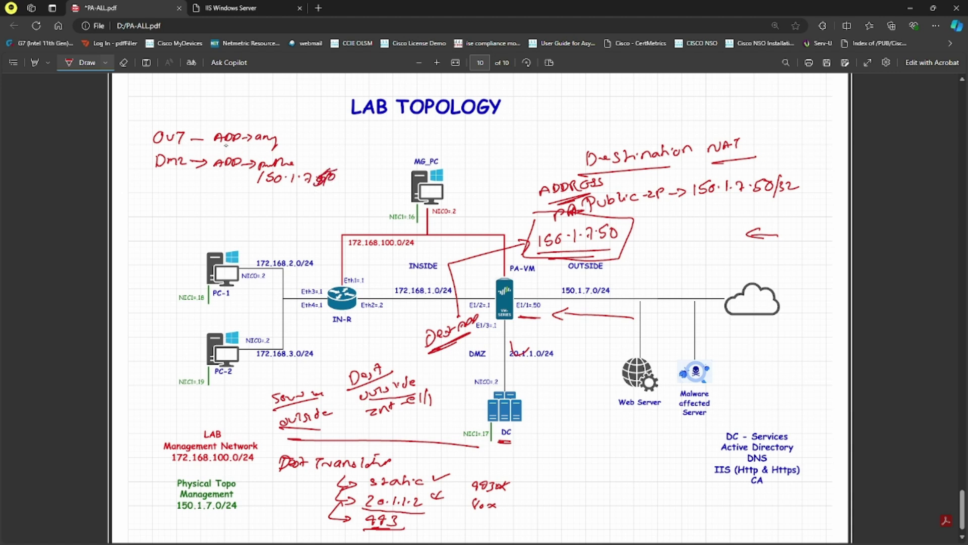
# Underline the any address and DMZ notes, box 150.1.7.50, and write 443 and a crossed 80 beneath it.
pyautogui.moveTo(213, 145); pyautogui.dragTo(275, 146)
pyautogui.moveTo(153, 174); pyautogui.dragTo(180, 173)
pyautogui.moveTo(257, 189)
pyautogui.mouseDown()
pyautogui.moveTo(334, 194)
pyautogui.moveTo(348, 164)
pyautogui.moveTo(275, 164)
pyautogui.moveTo(254, 188)
pyautogui.mouseUp()
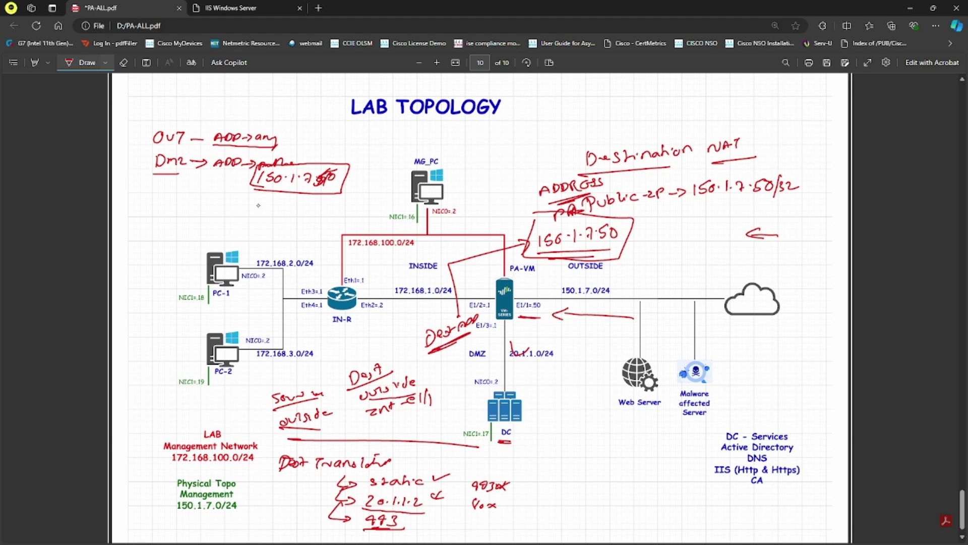
pyautogui.moveTo(252, 197)
pyautogui.mouseDown()
pyautogui.moveTo(280, 208)
pyautogui.moveTo(262, 217)
pyautogui.moveTo(272, 218)
pyautogui.mouseUp()
pyautogui.moveTo(281, 215); pyautogui.dragTo(288, 225)
pyautogui.moveTo(287, 214); pyautogui.dragTo(280, 224)
pyautogui.click(318, 8)
pyautogui.write('ht')
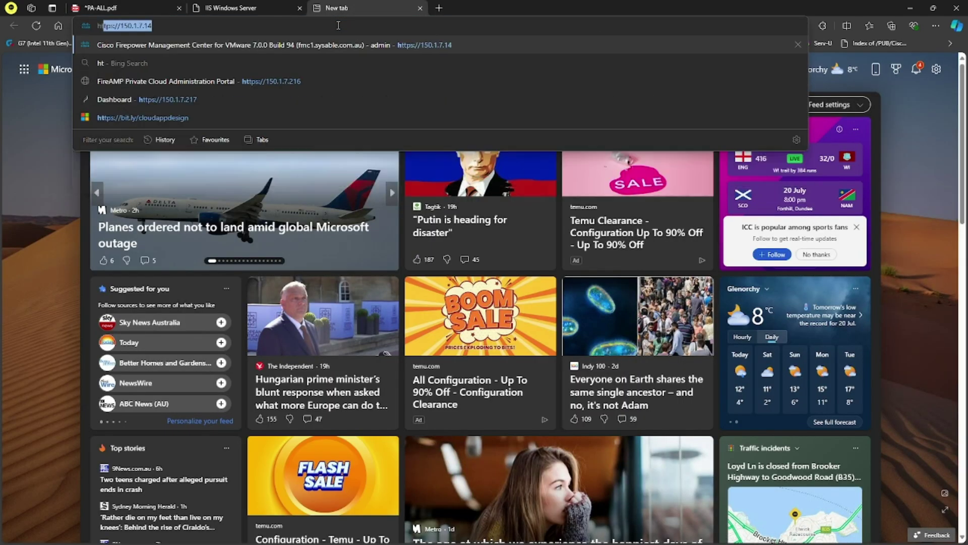
pyautogui.write('tp://150.1.')
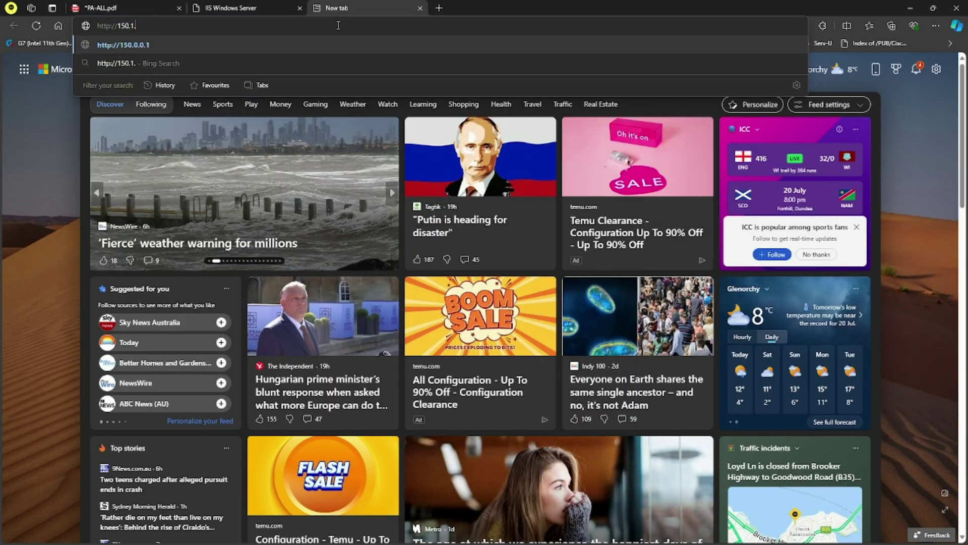
pyautogui.write('7.50')
pyautogui.press('Return')
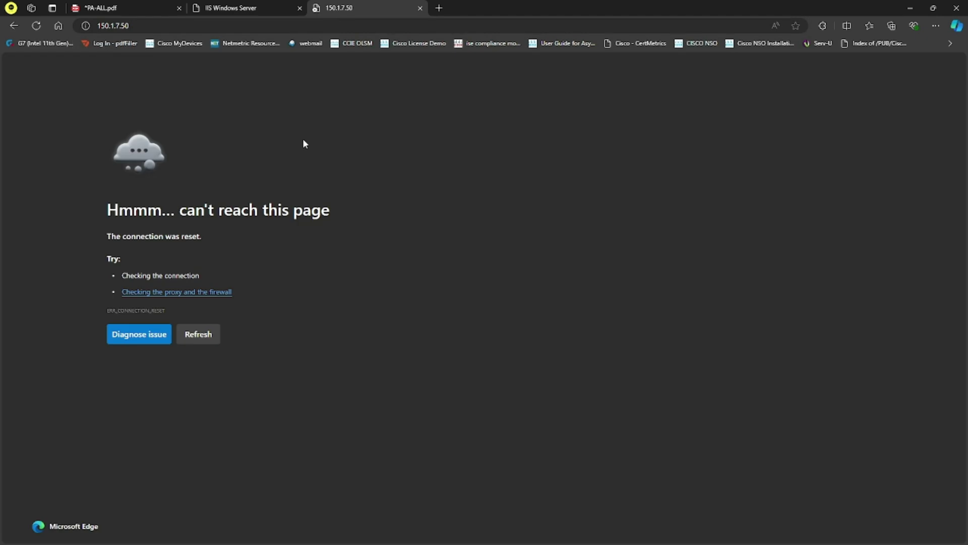
pyautogui.click(273, 7)
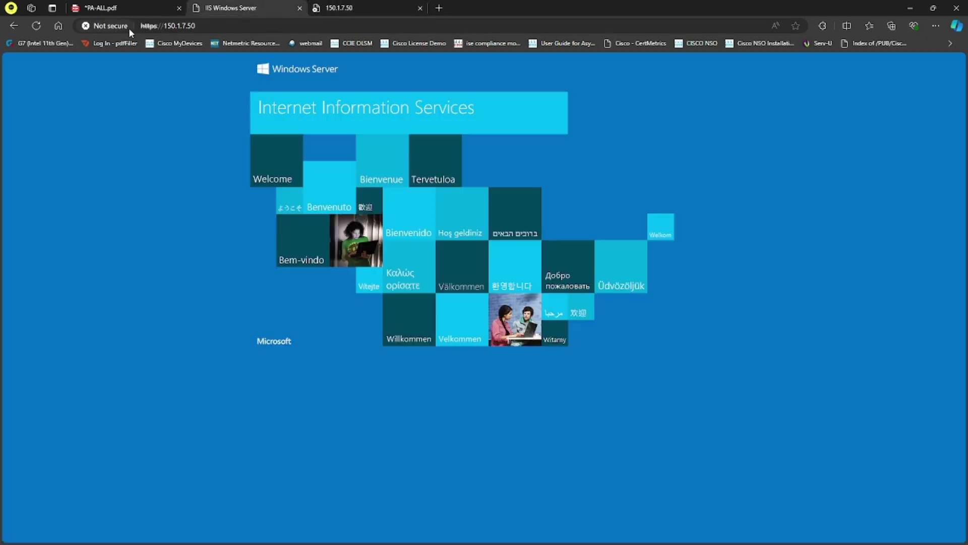
pyautogui.click(154, 25)
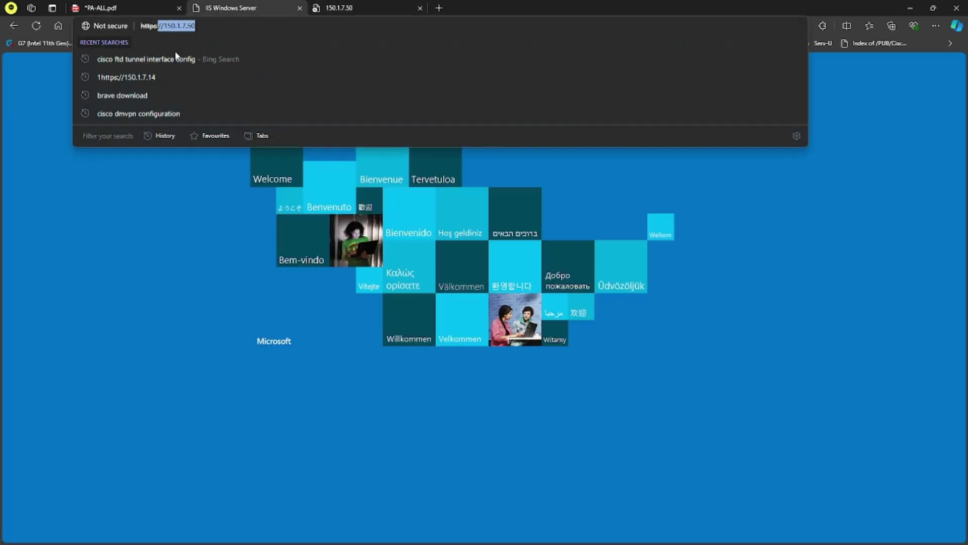
pyautogui.click(269, 228)
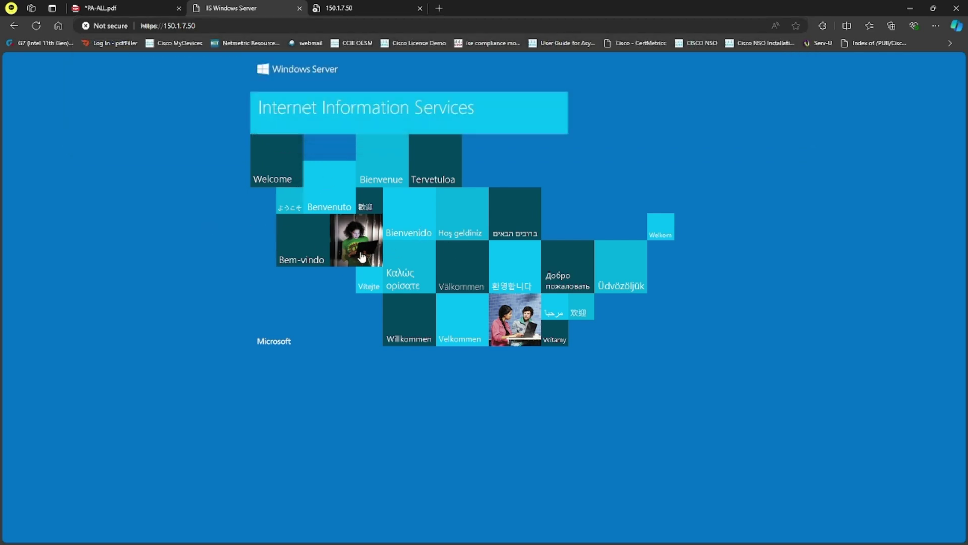
# Back on the lab topology in PA-ALL.pdf, draw a mark under the DC server's label.
pyautogui.click(112, 10)
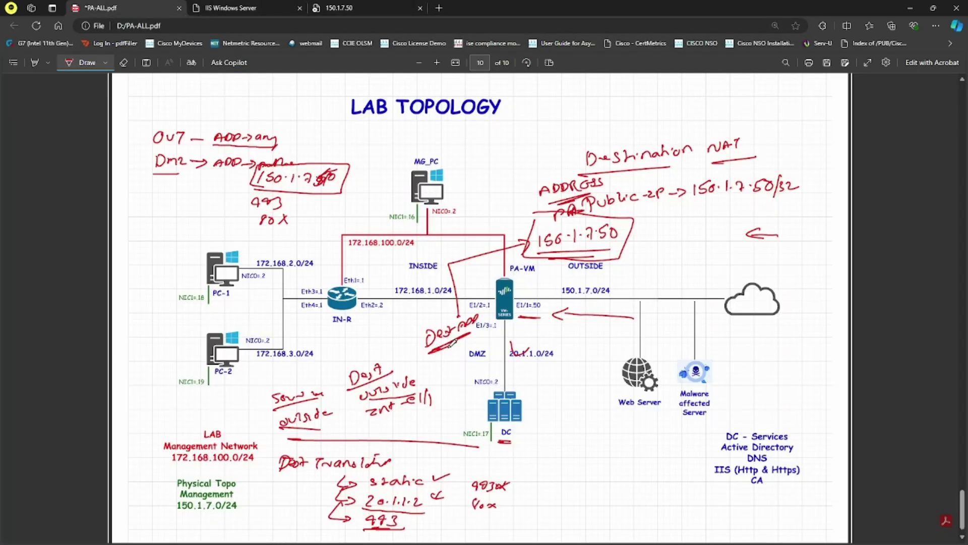
pyautogui.moveTo(517, 438); pyautogui.dragTo(499, 441)
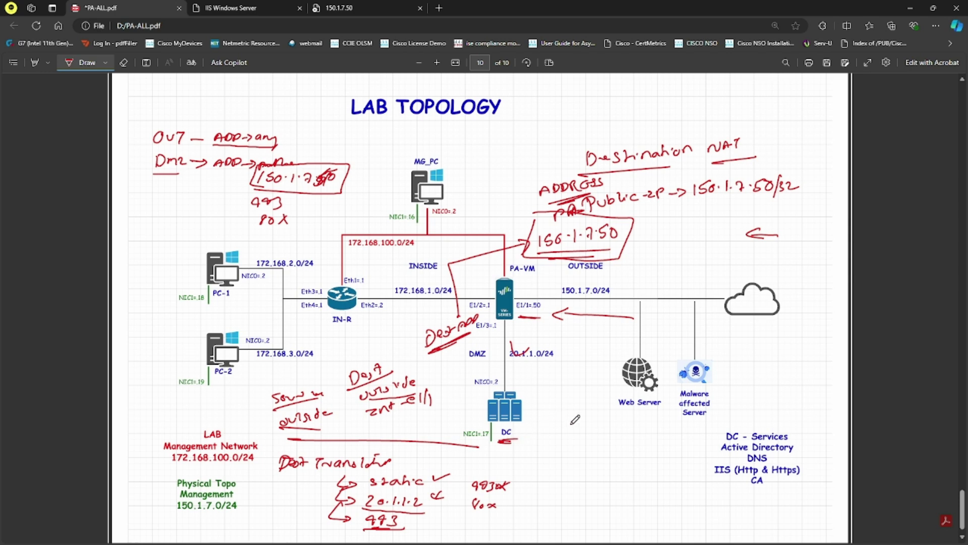